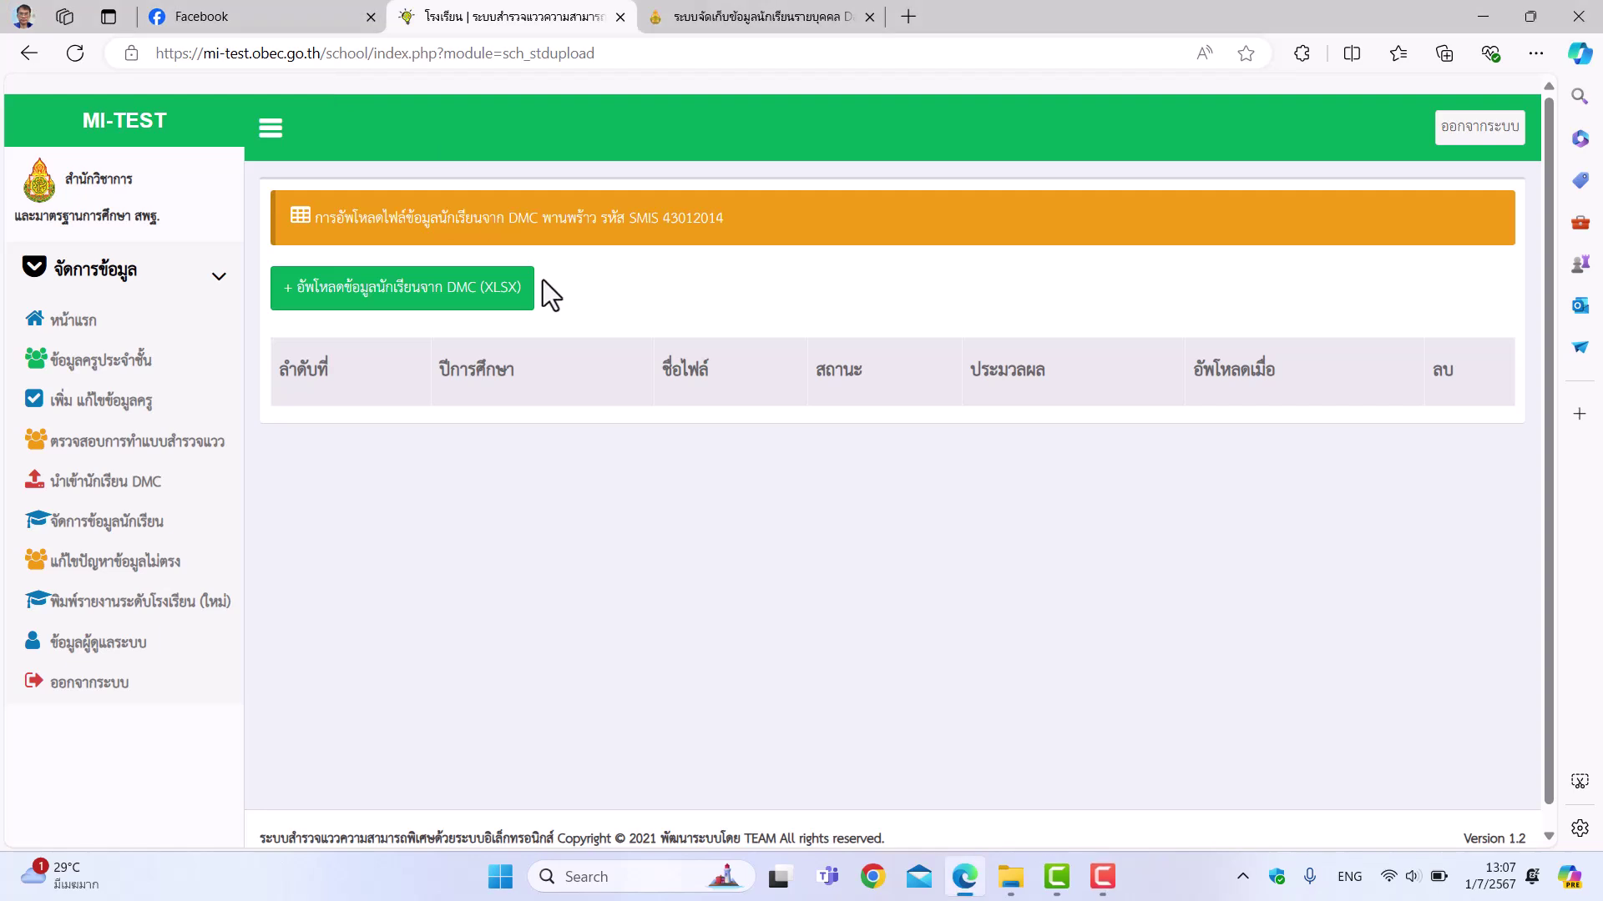
# Step: Open the '+ อัพโหลดข้อมูลนักเรียนจาก DMC (XLSX)' upload form and scroll to its Choose File field
pyautogui.click(1102, 876)
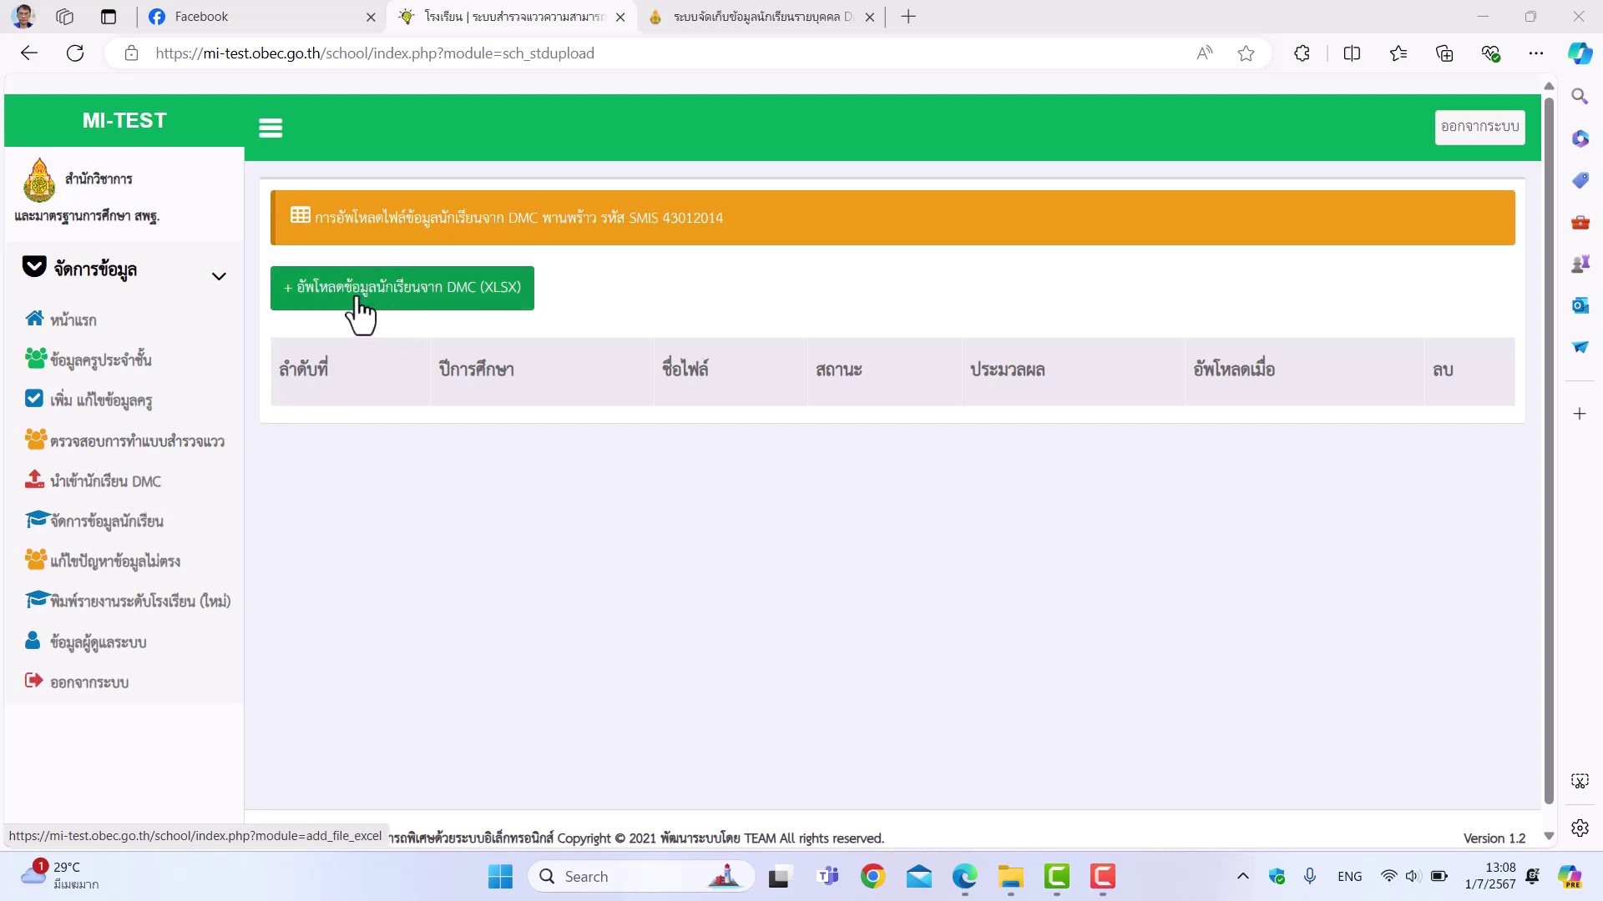
pyautogui.click(408, 289)
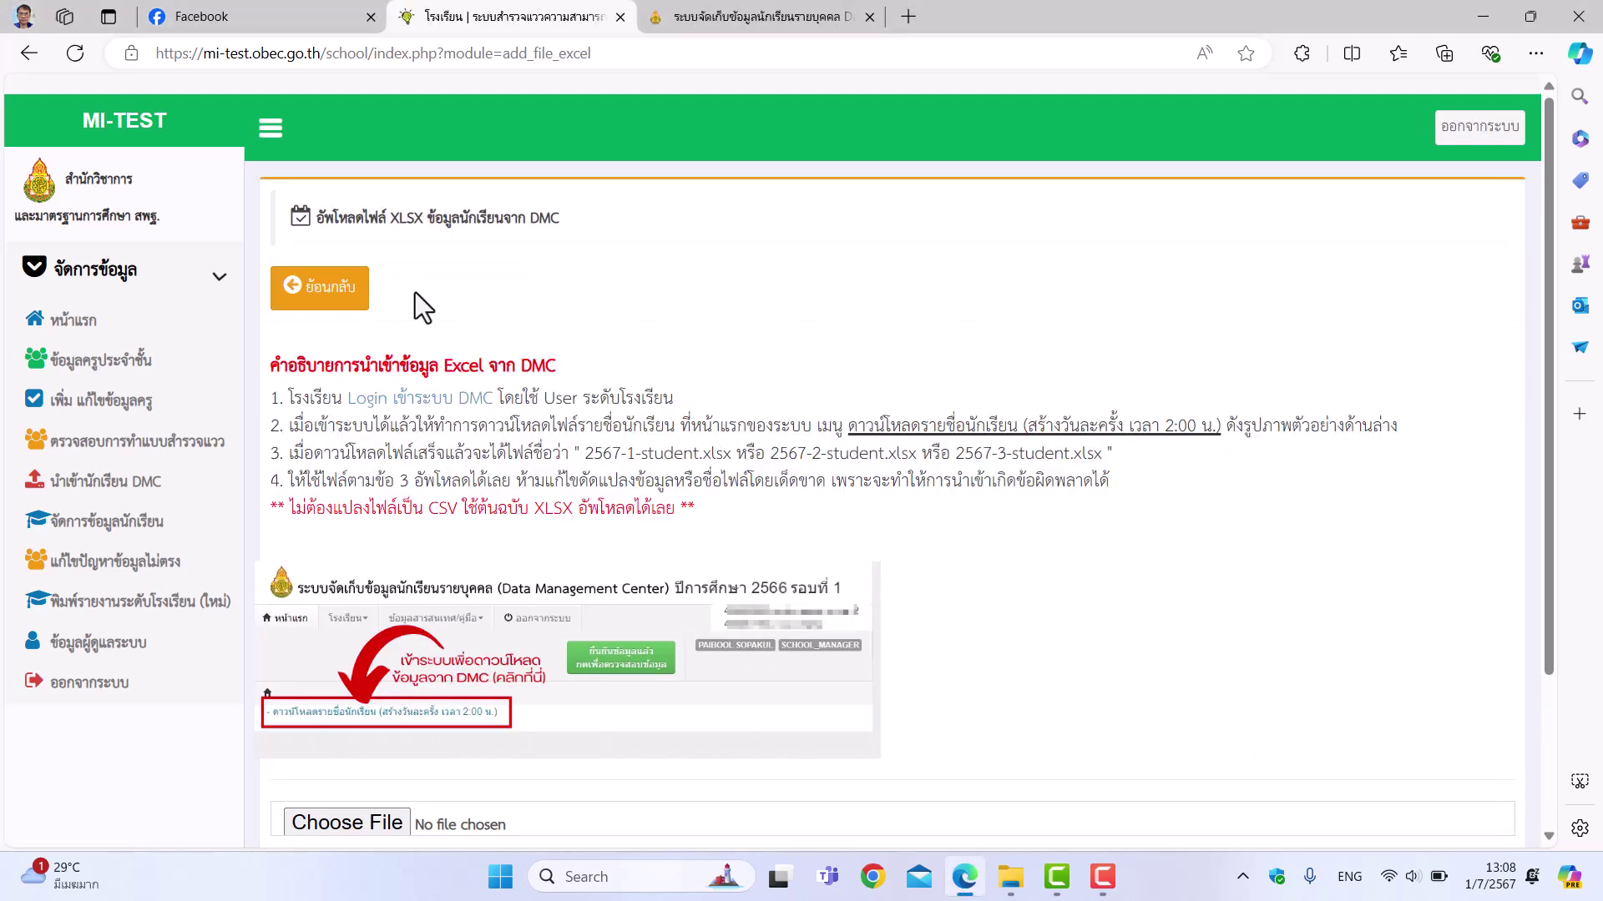
pyautogui.scroll(-2, 400, 326)
pyautogui.scroll(-1, 401, 326)
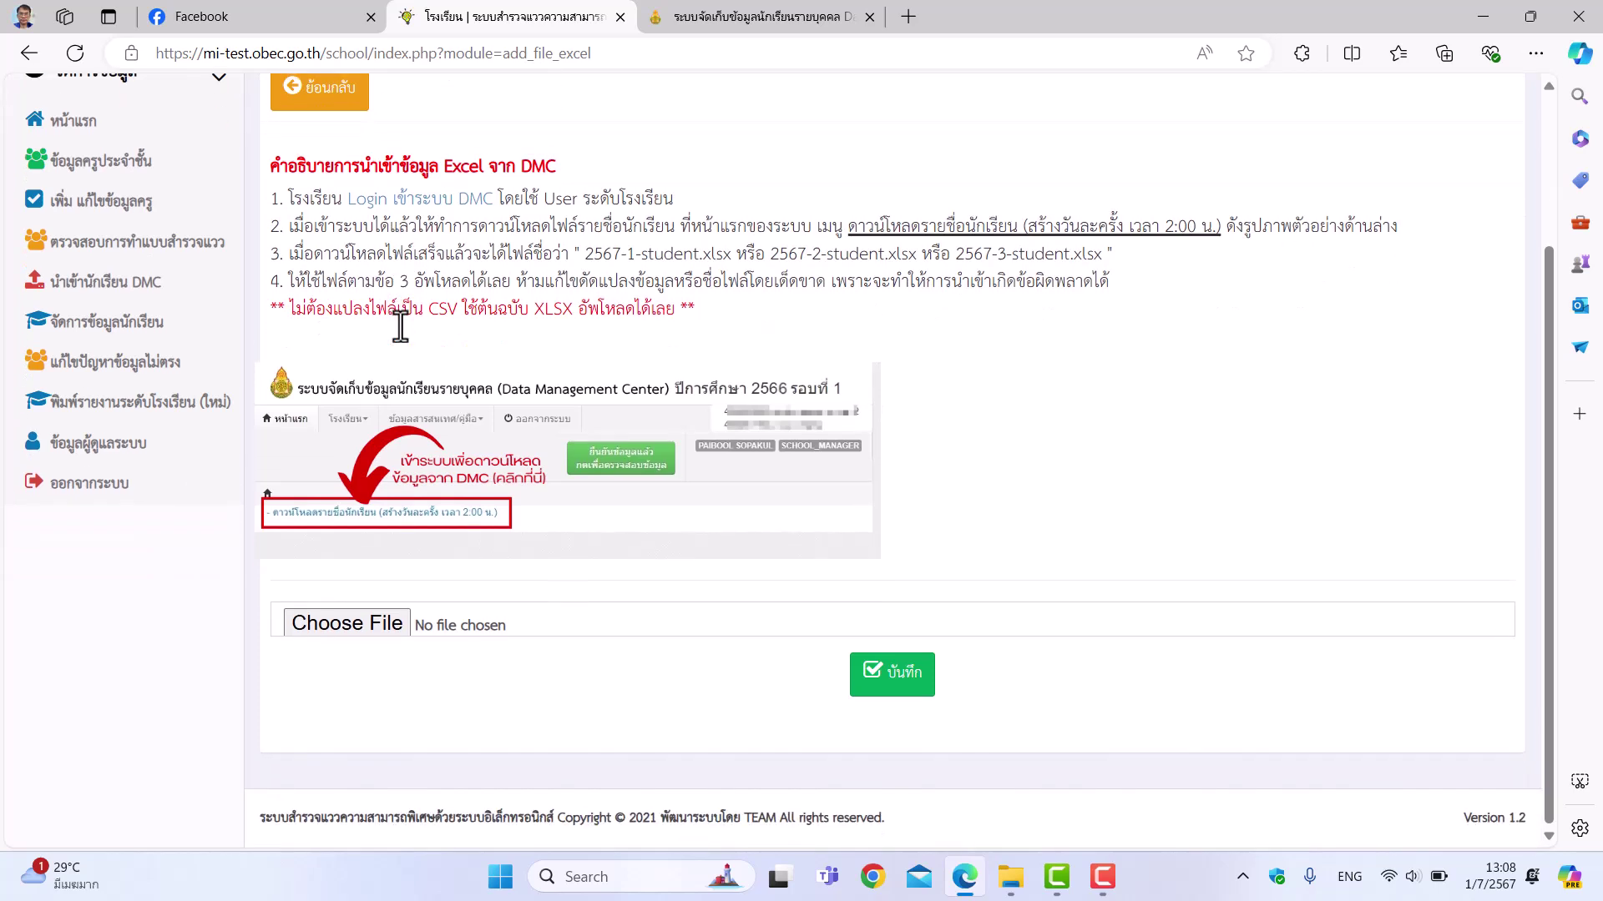
pyautogui.scroll(2, 401, 325)
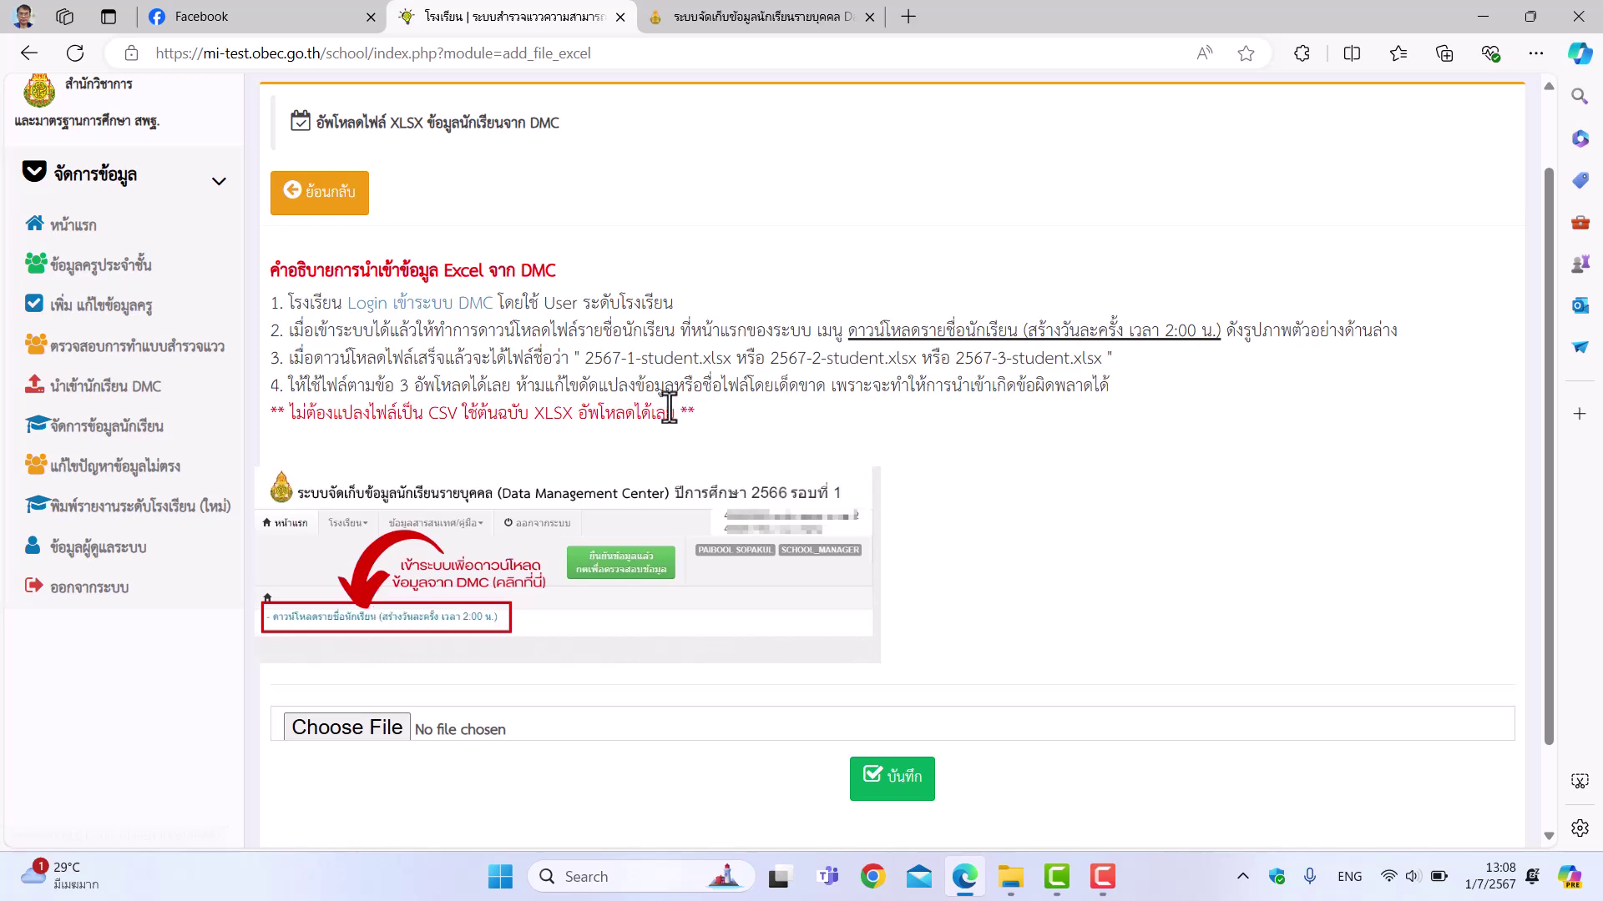
pyautogui.scroll(-2, 717, 451)
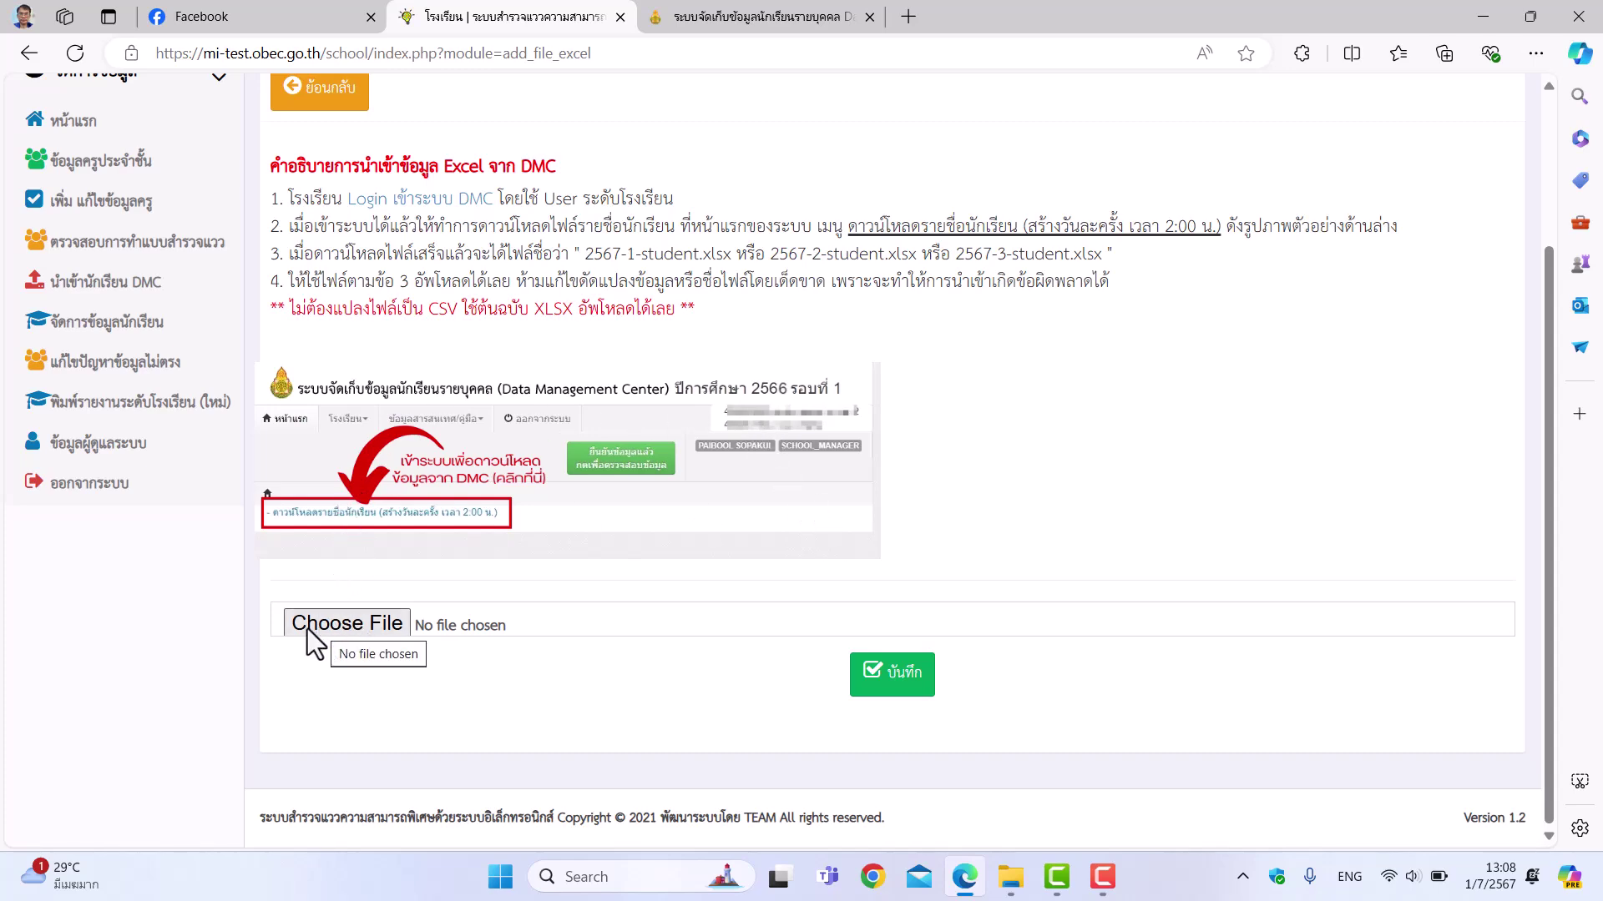
# Step: Attach 2567-1-student (2).xlsx from the Downloads folder to the upload form
pyautogui.click(328, 626)
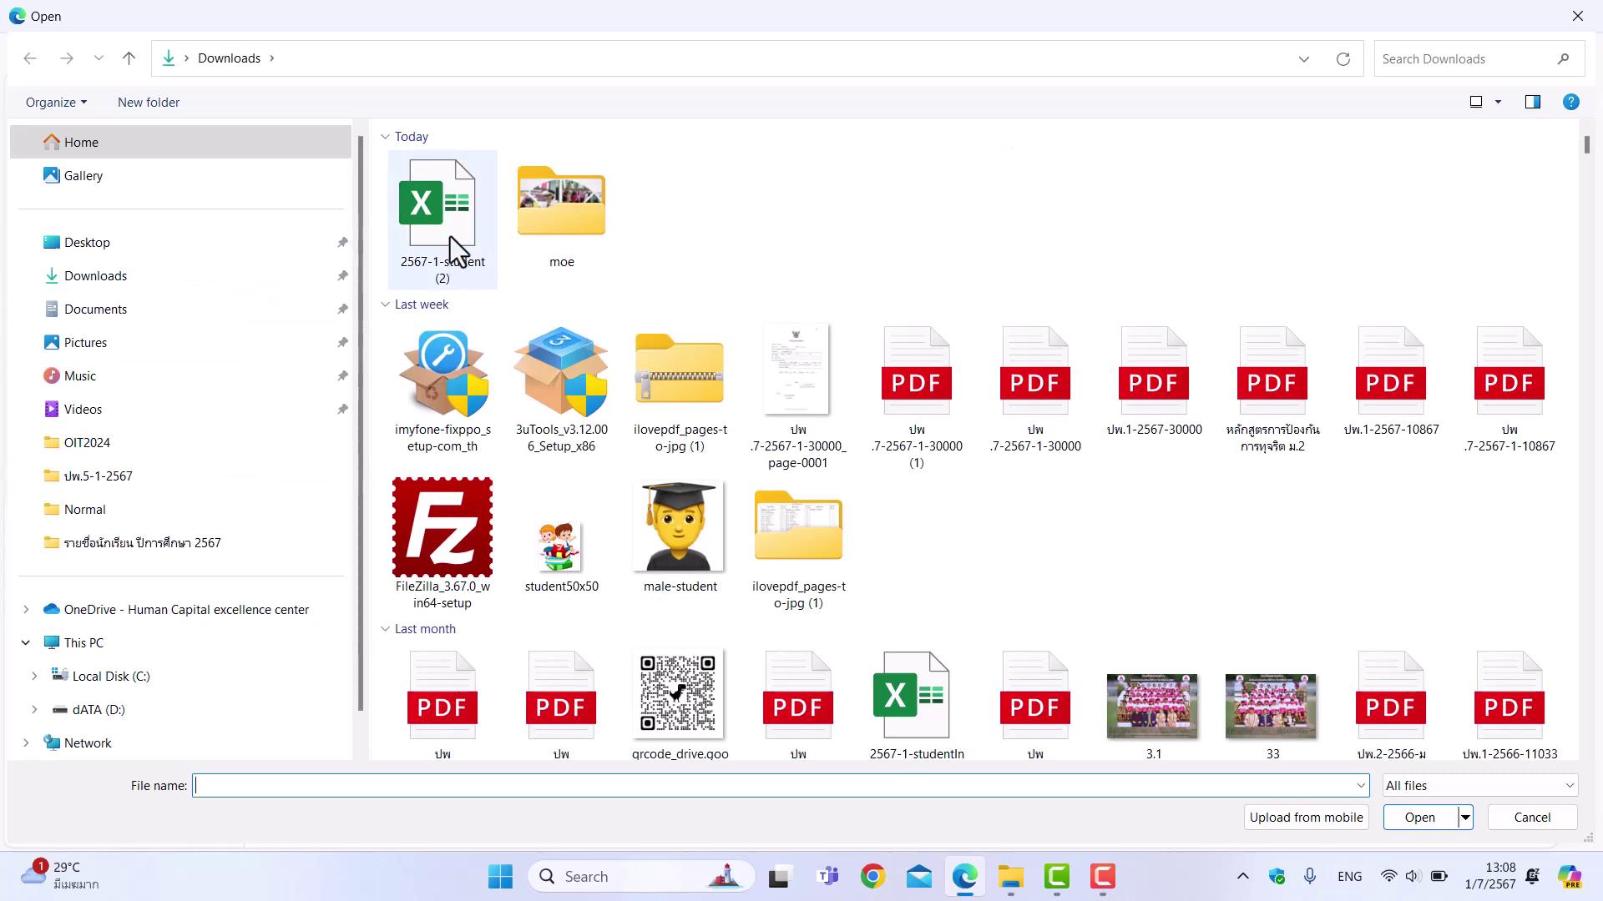
pyautogui.click(451, 238)
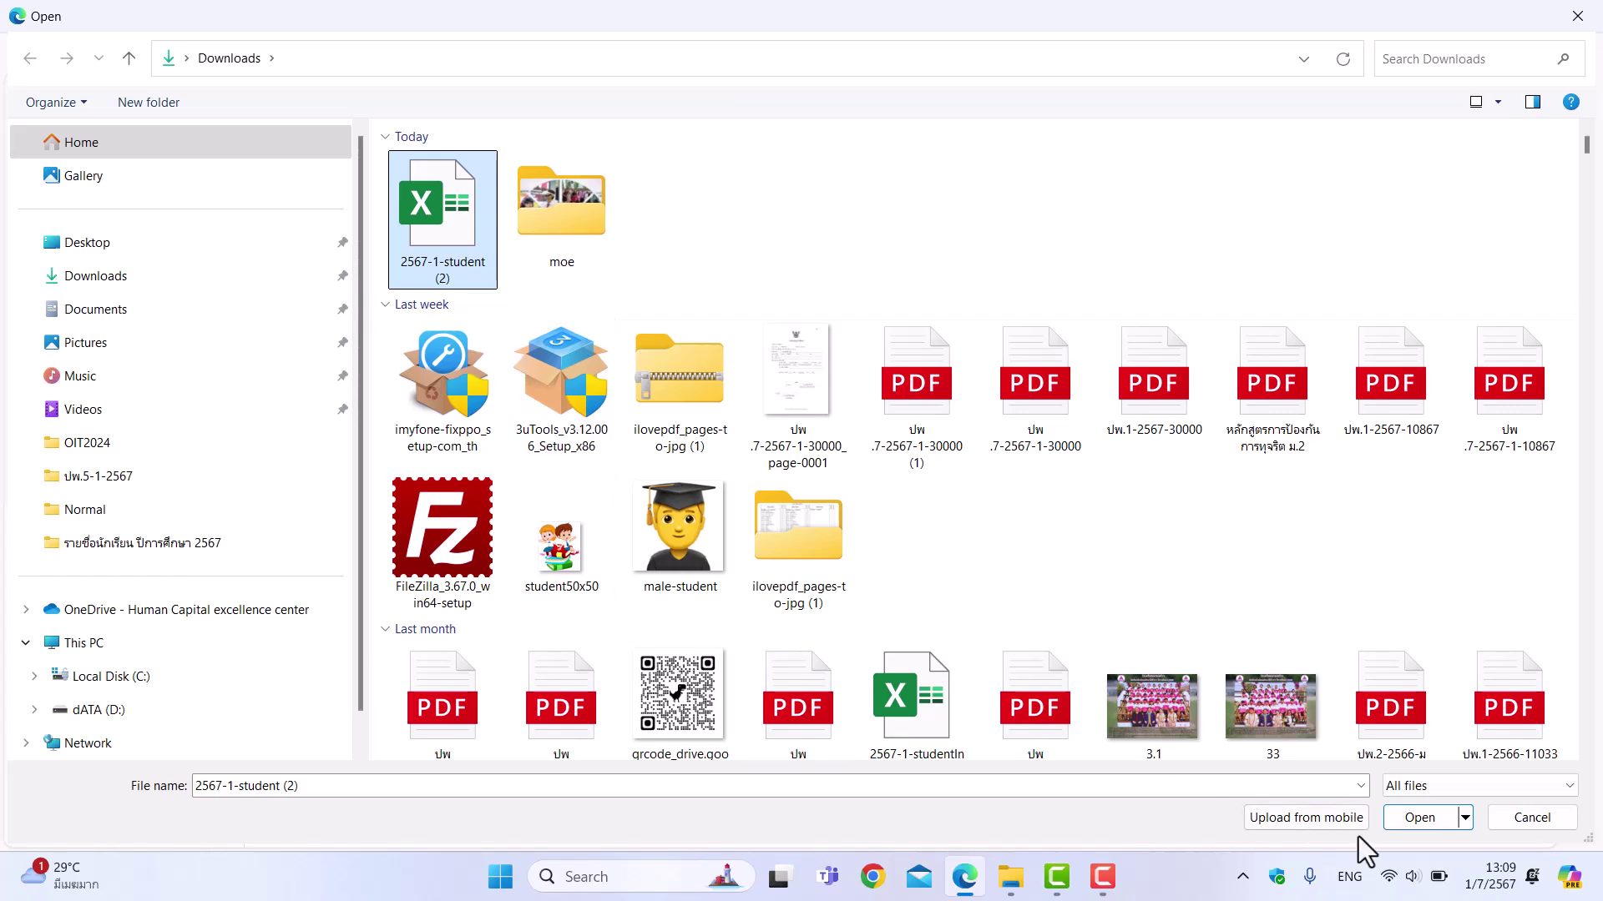
pyautogui.click(1401, 821)
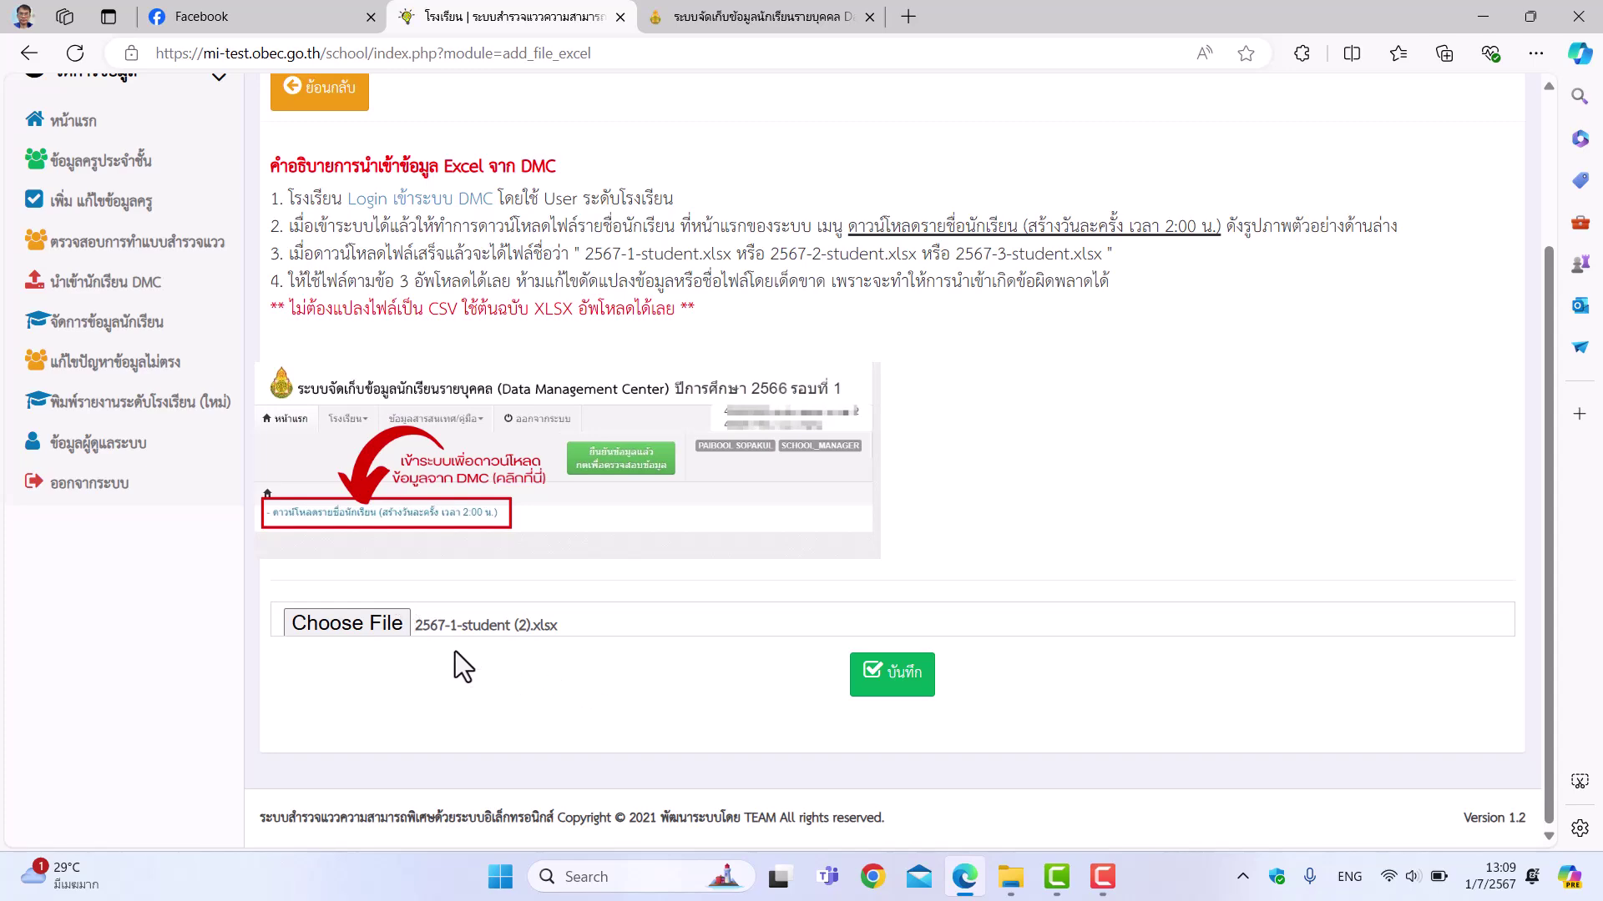
pyautogui.click(350, 623)
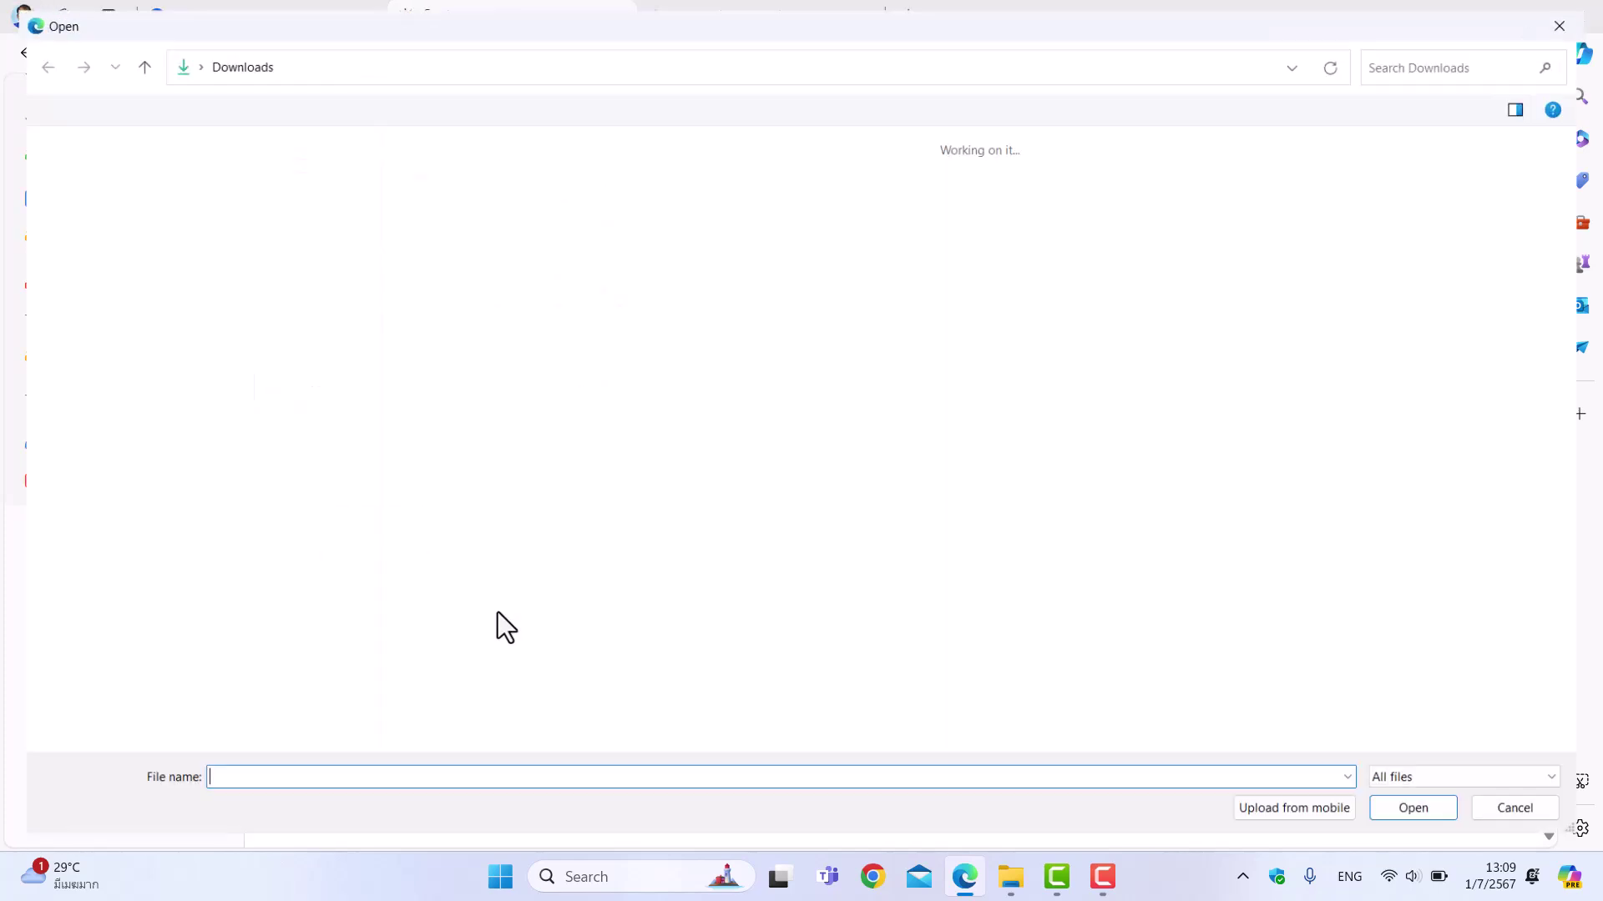
pyautogui.click(427, 232)
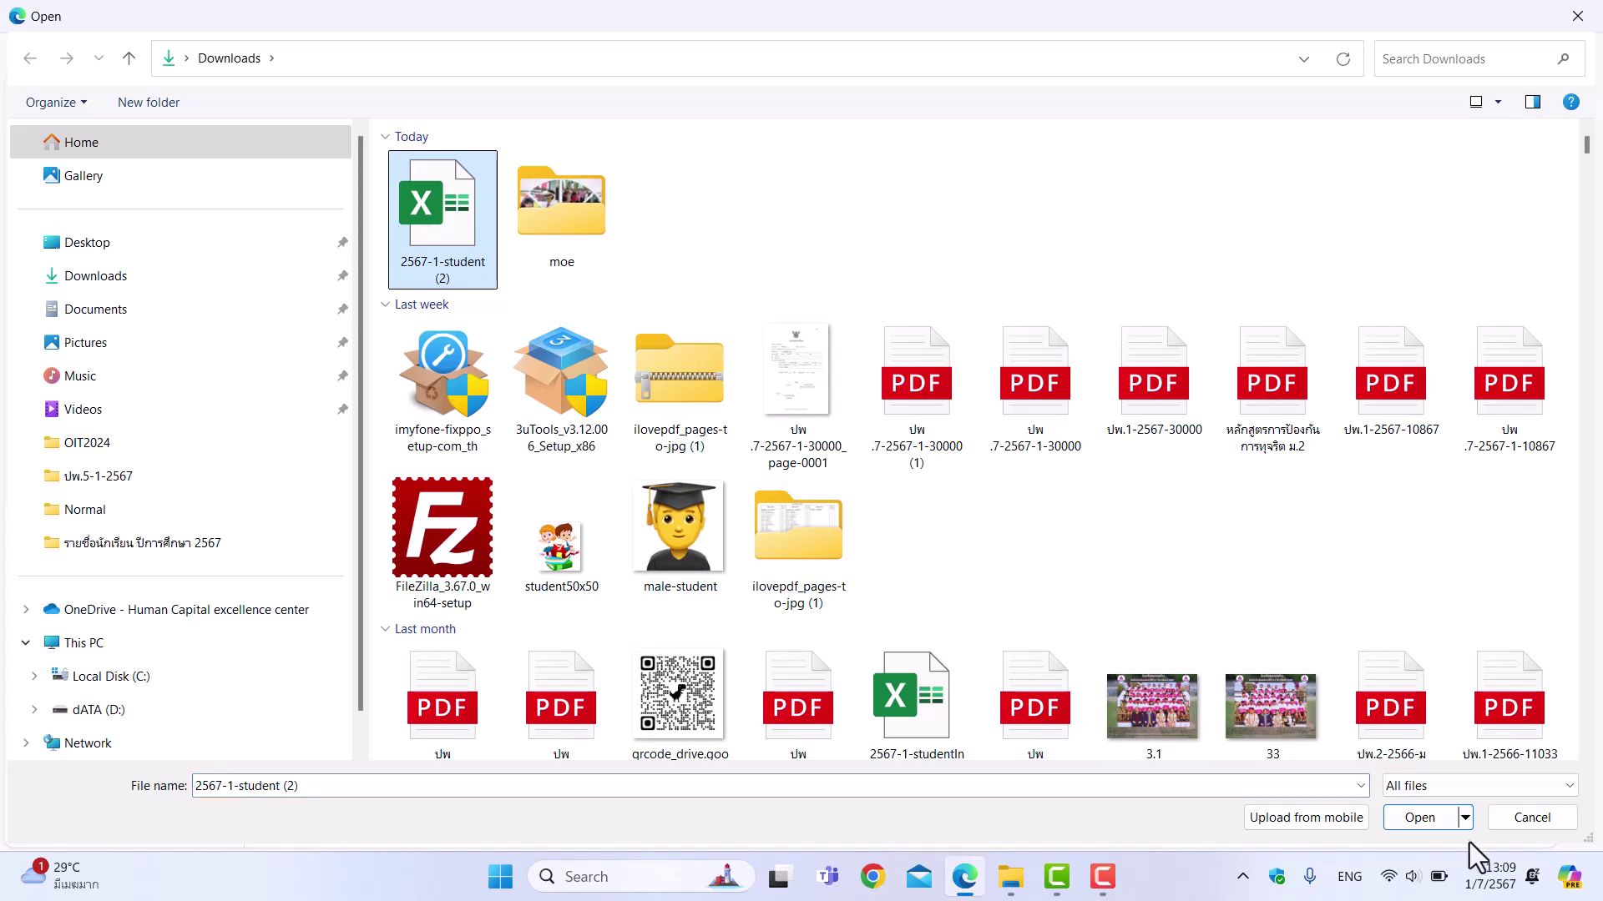
pyautogui.click(1424, 818)
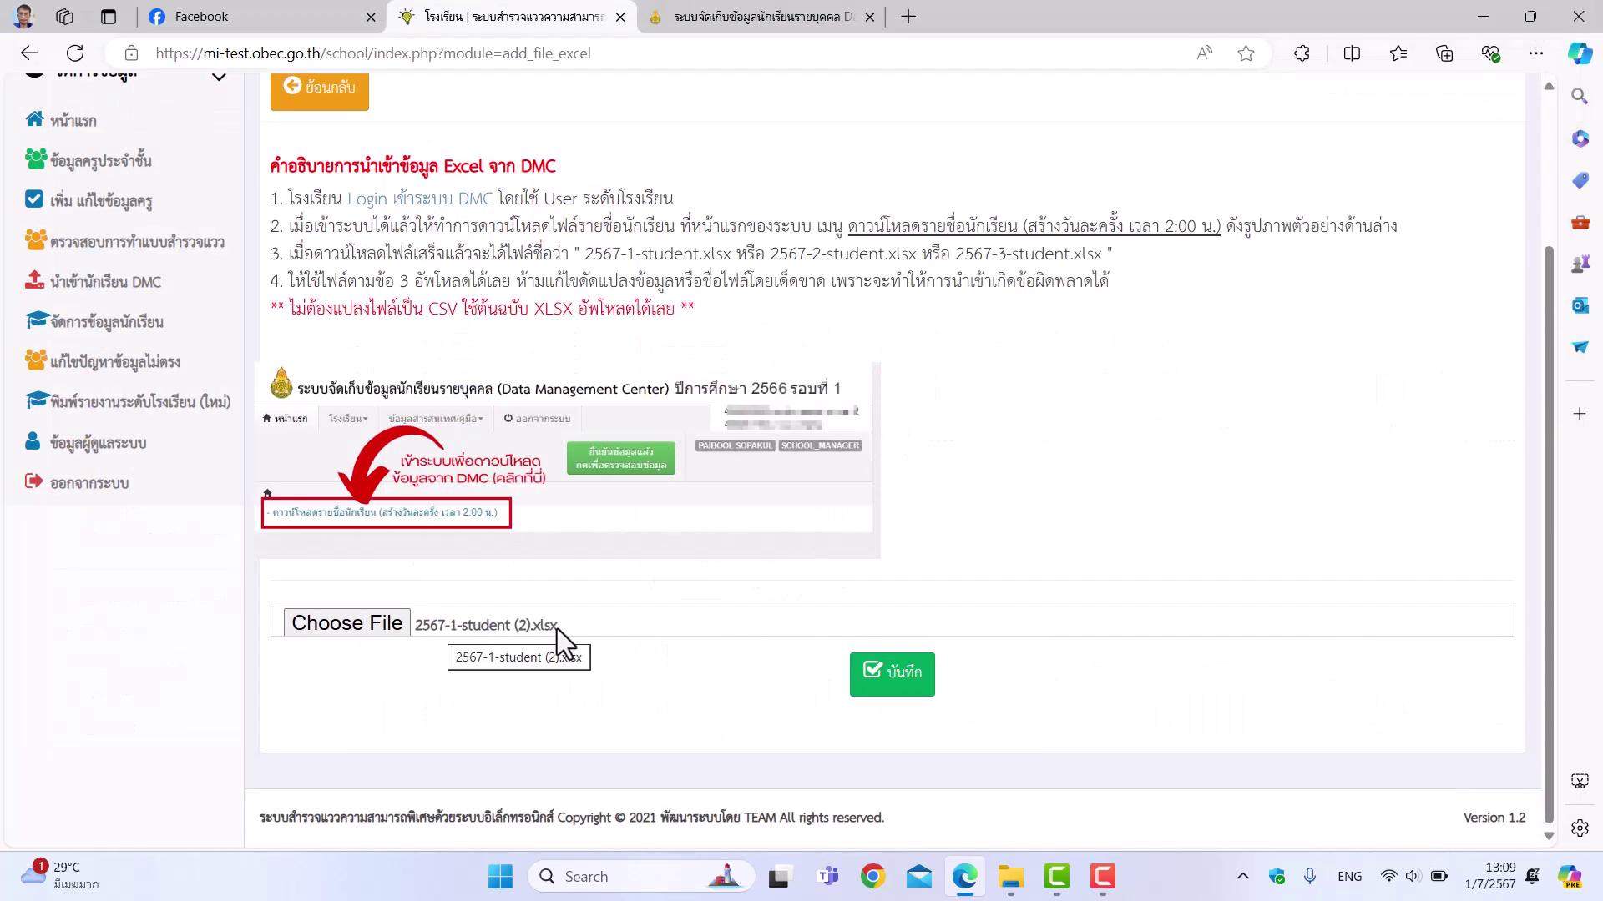
# Step: Save the upload with บันทึก and run กดนำเข้า to import 440 students
pyautogui.click(896, 694)
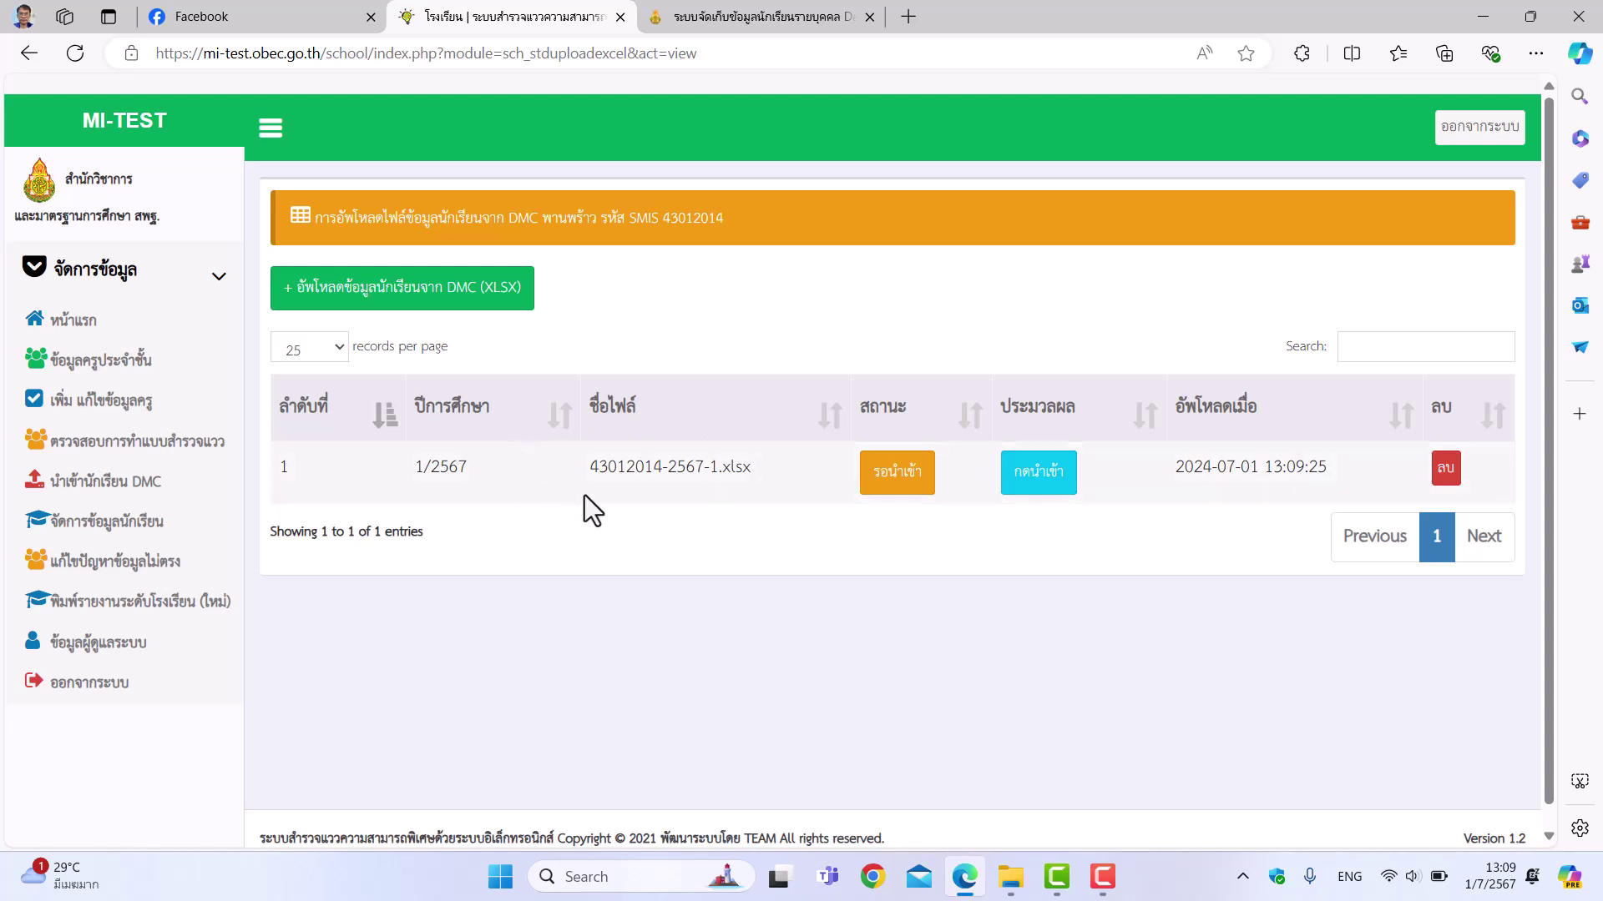
pyautogui.click(1040, 472)
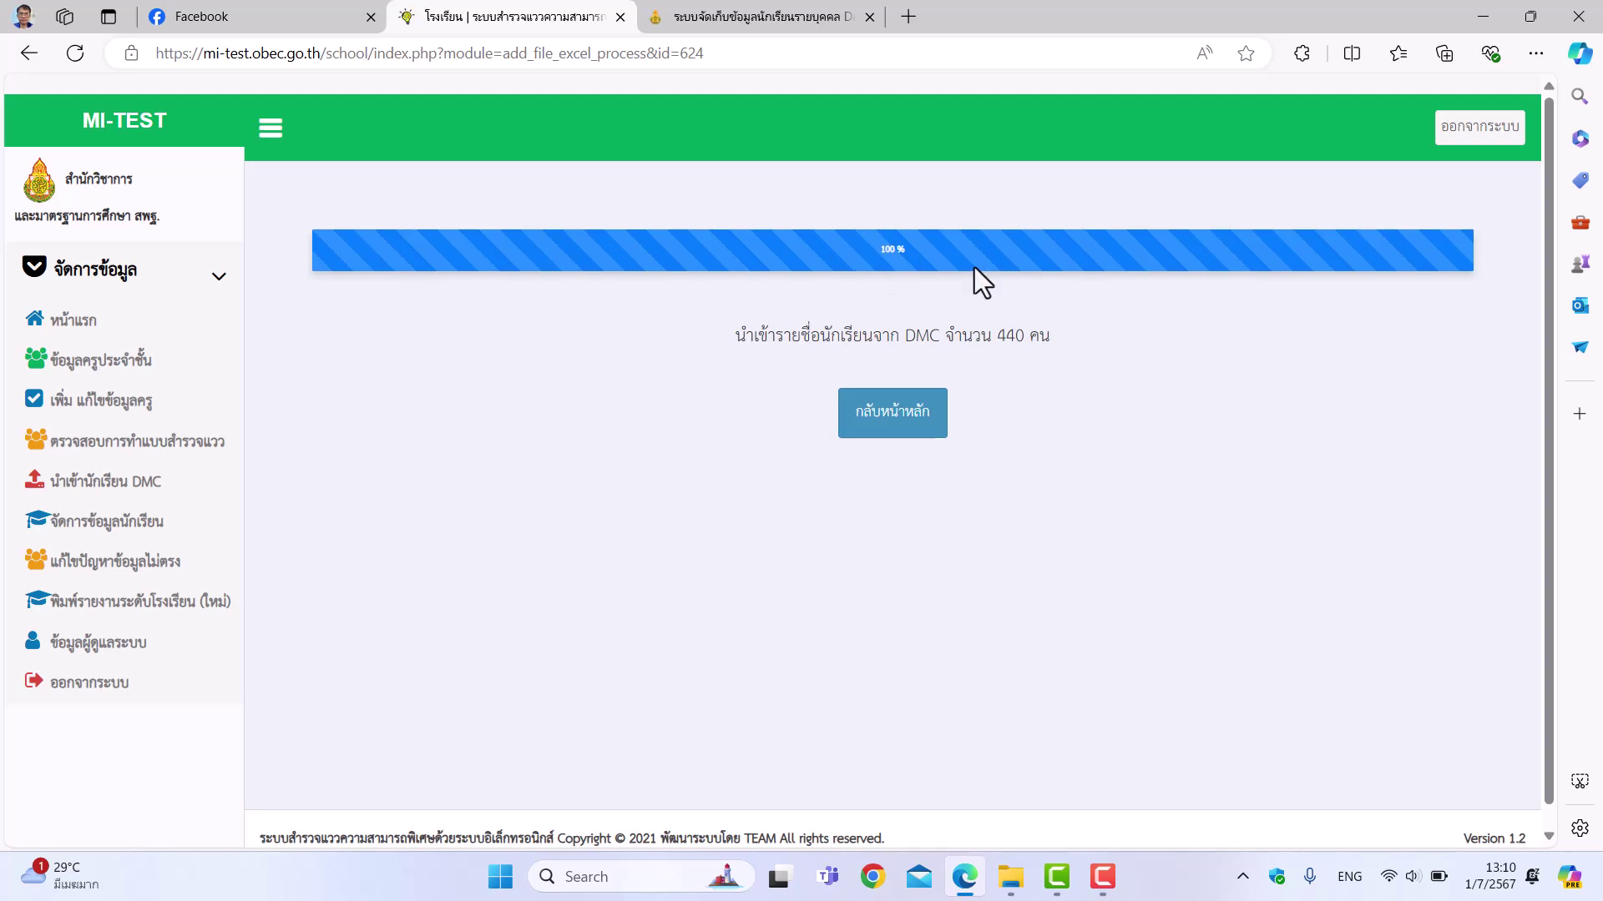
# Step: Return to the main page and open จัดการข้อมูลนักเรียน from the sidebar
pyautogui.click(902, 436)
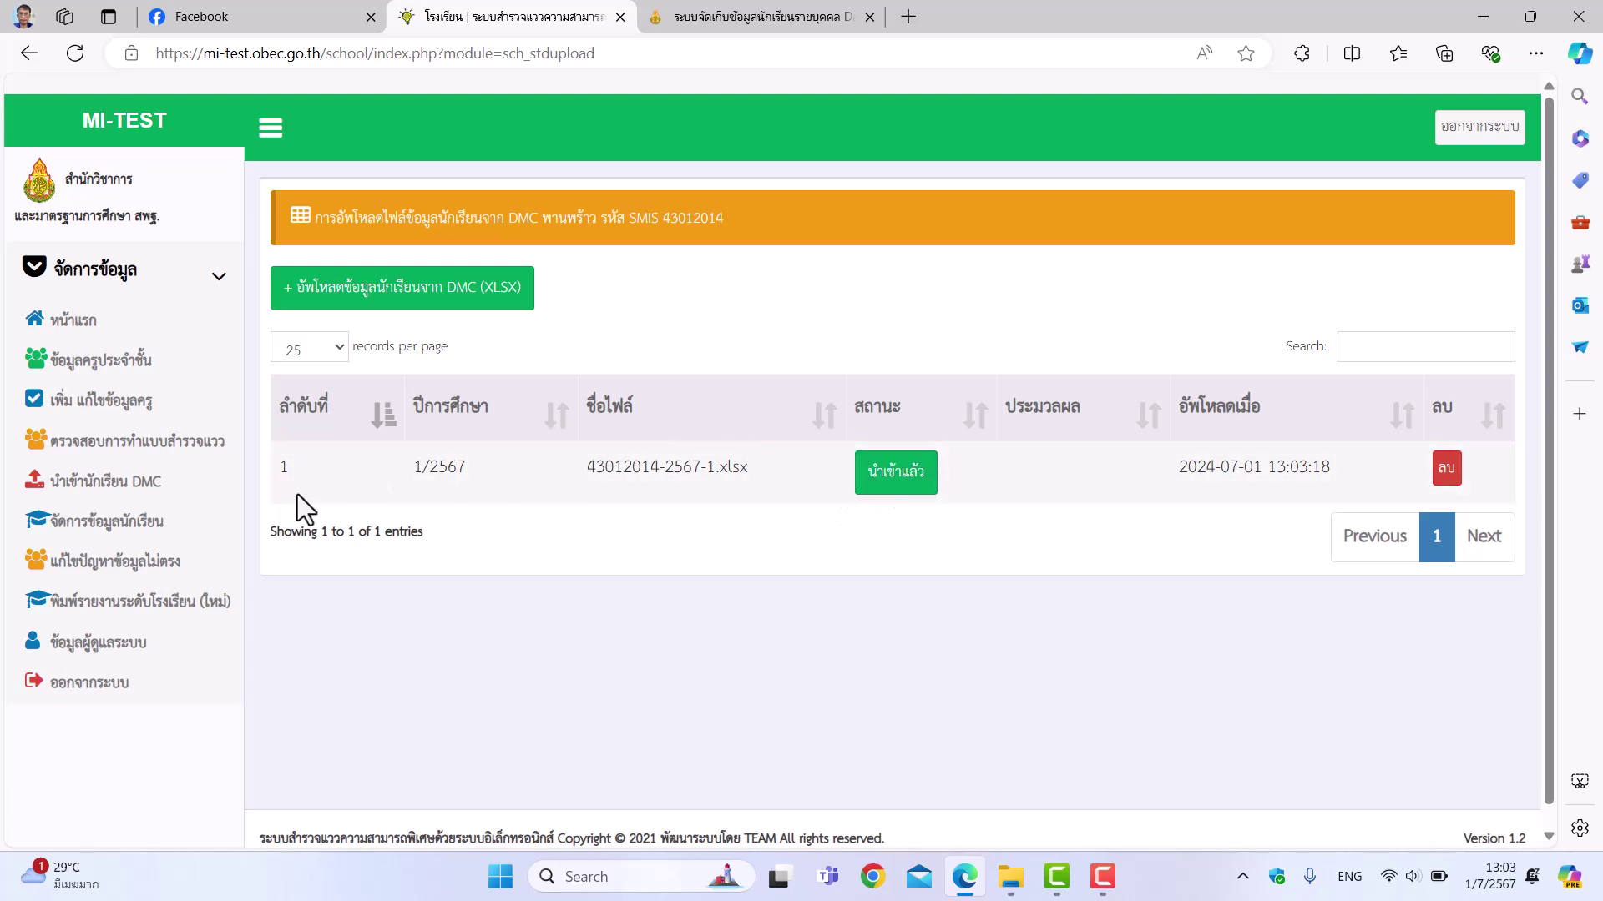
pyautogui.click(103, 533)
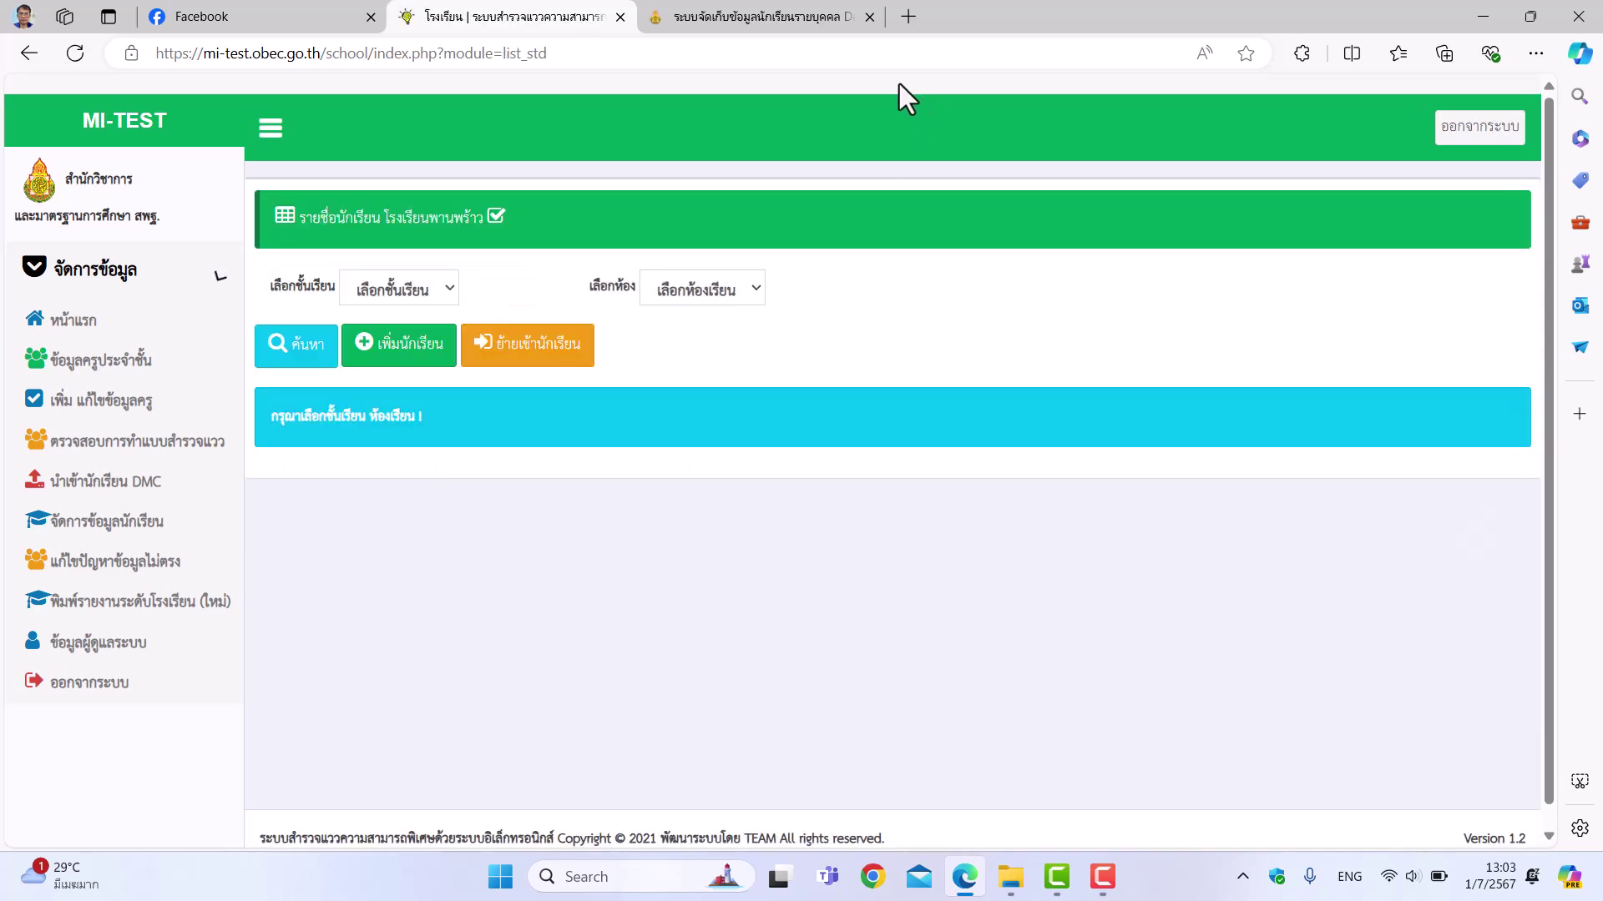
# Step: Choose grade ม.1 and room 1, then search to list those students
pyautogui.click(456, 276)
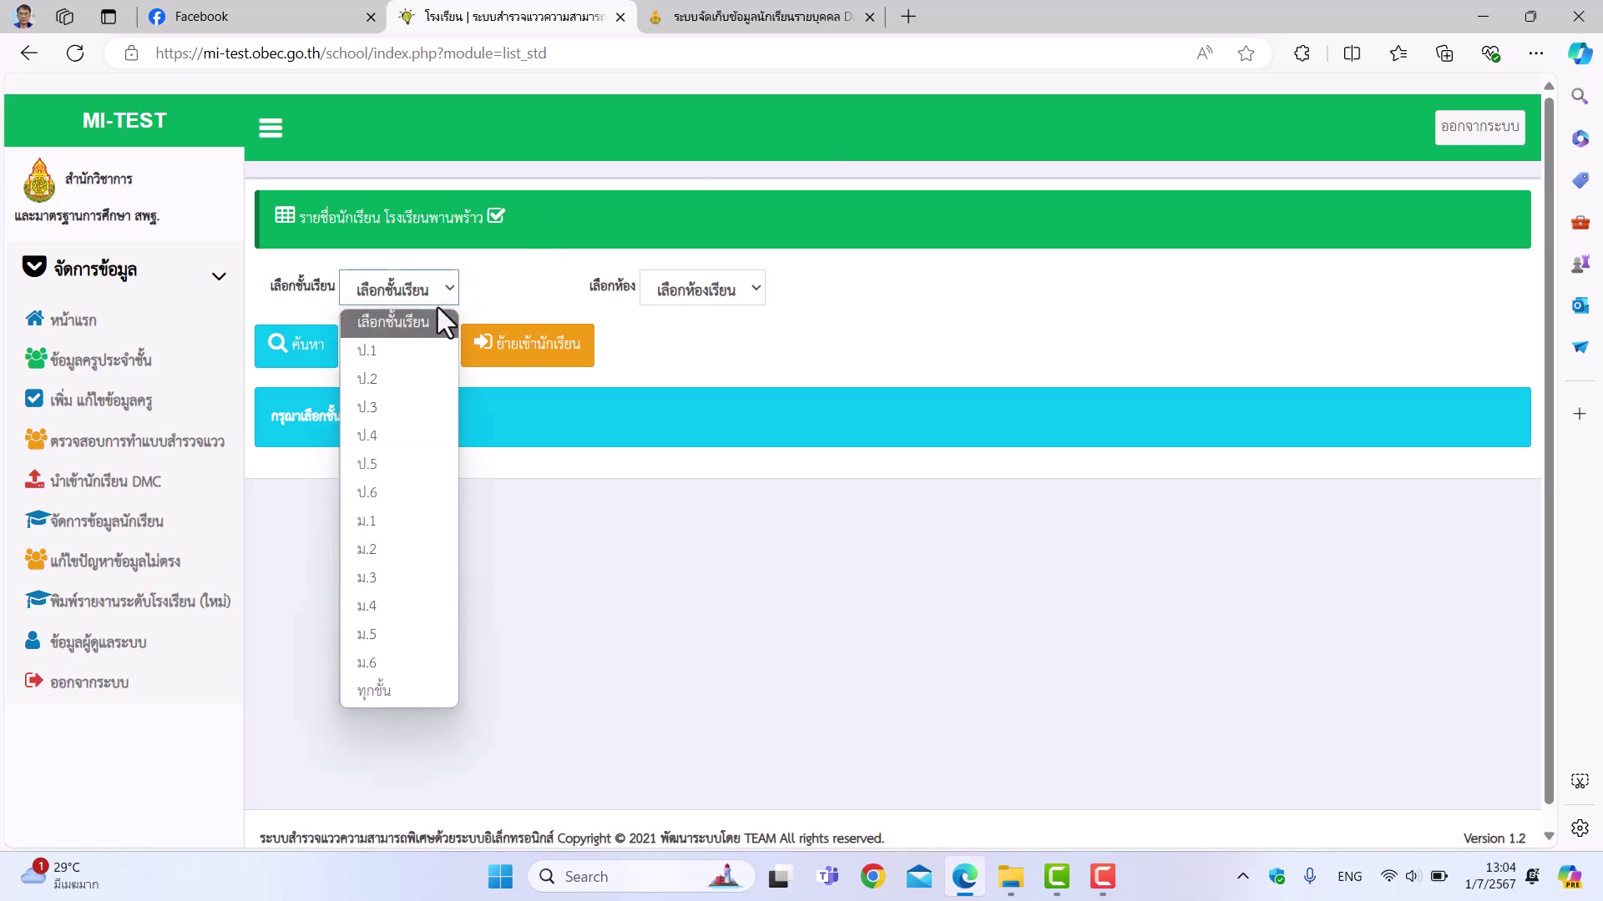
pyautogui.click(387, 519)
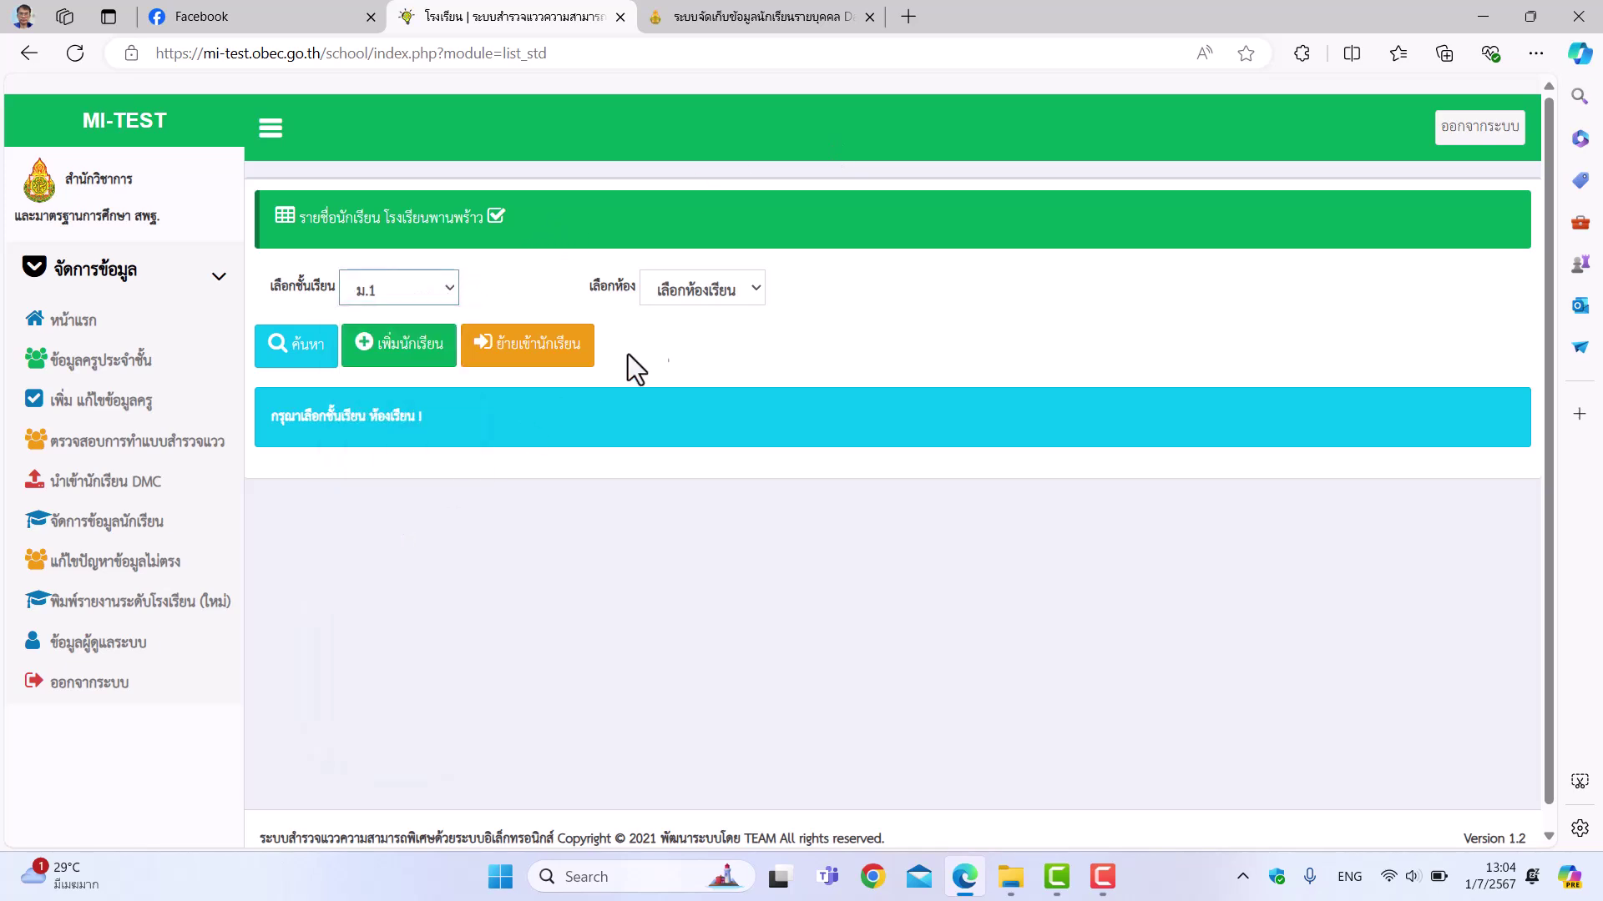
pyautogui.click(709, 287)
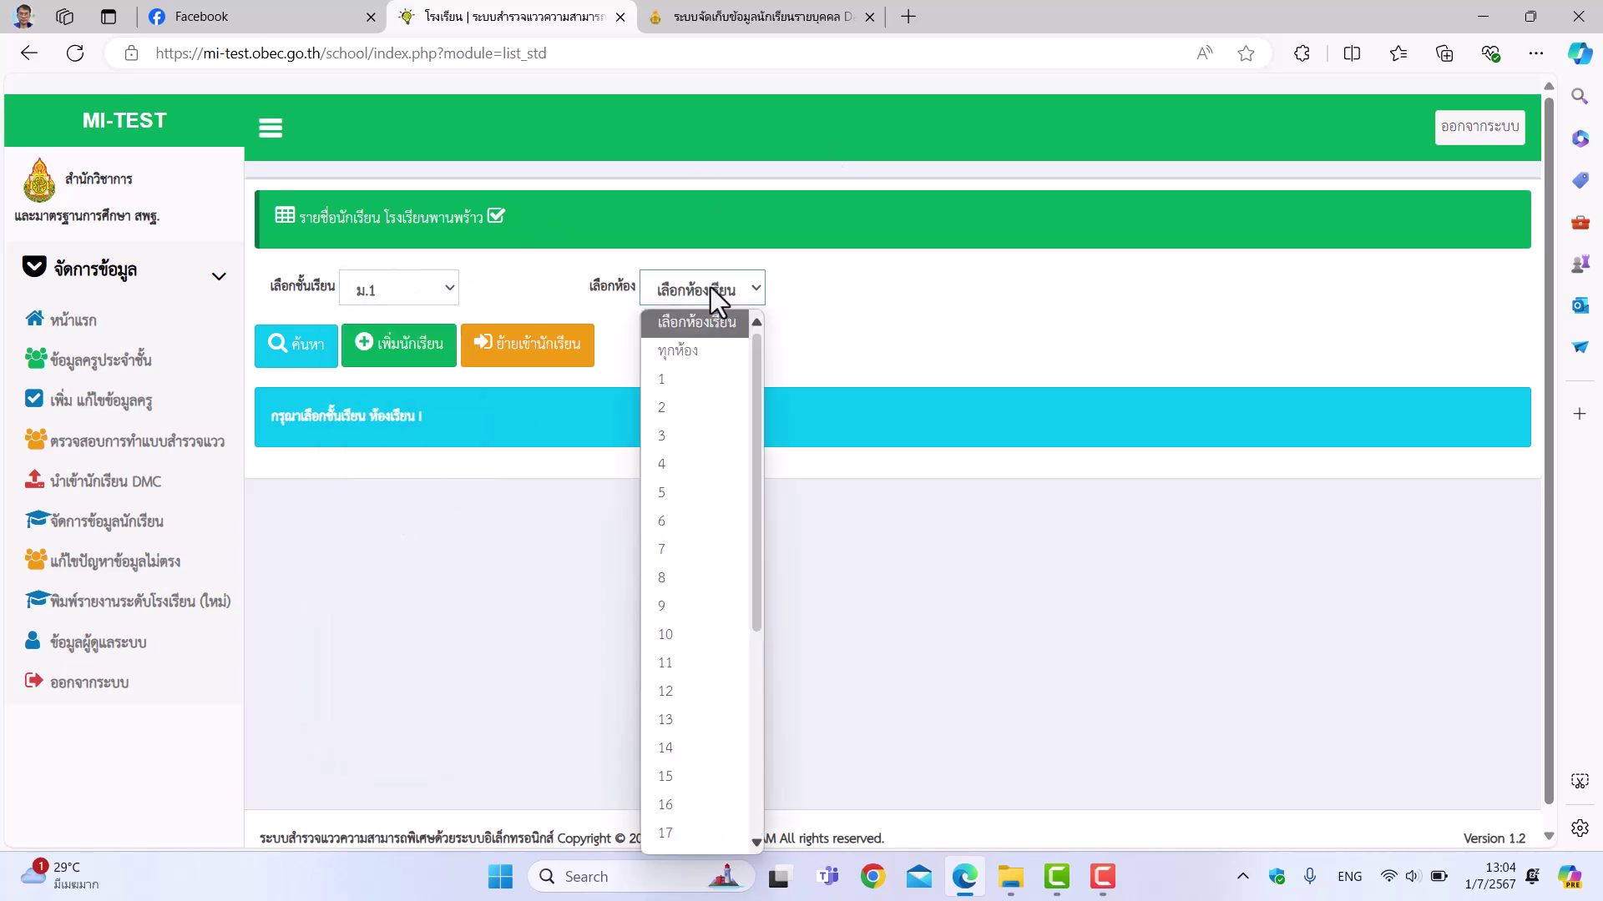
pyautogui.click(688, 383)
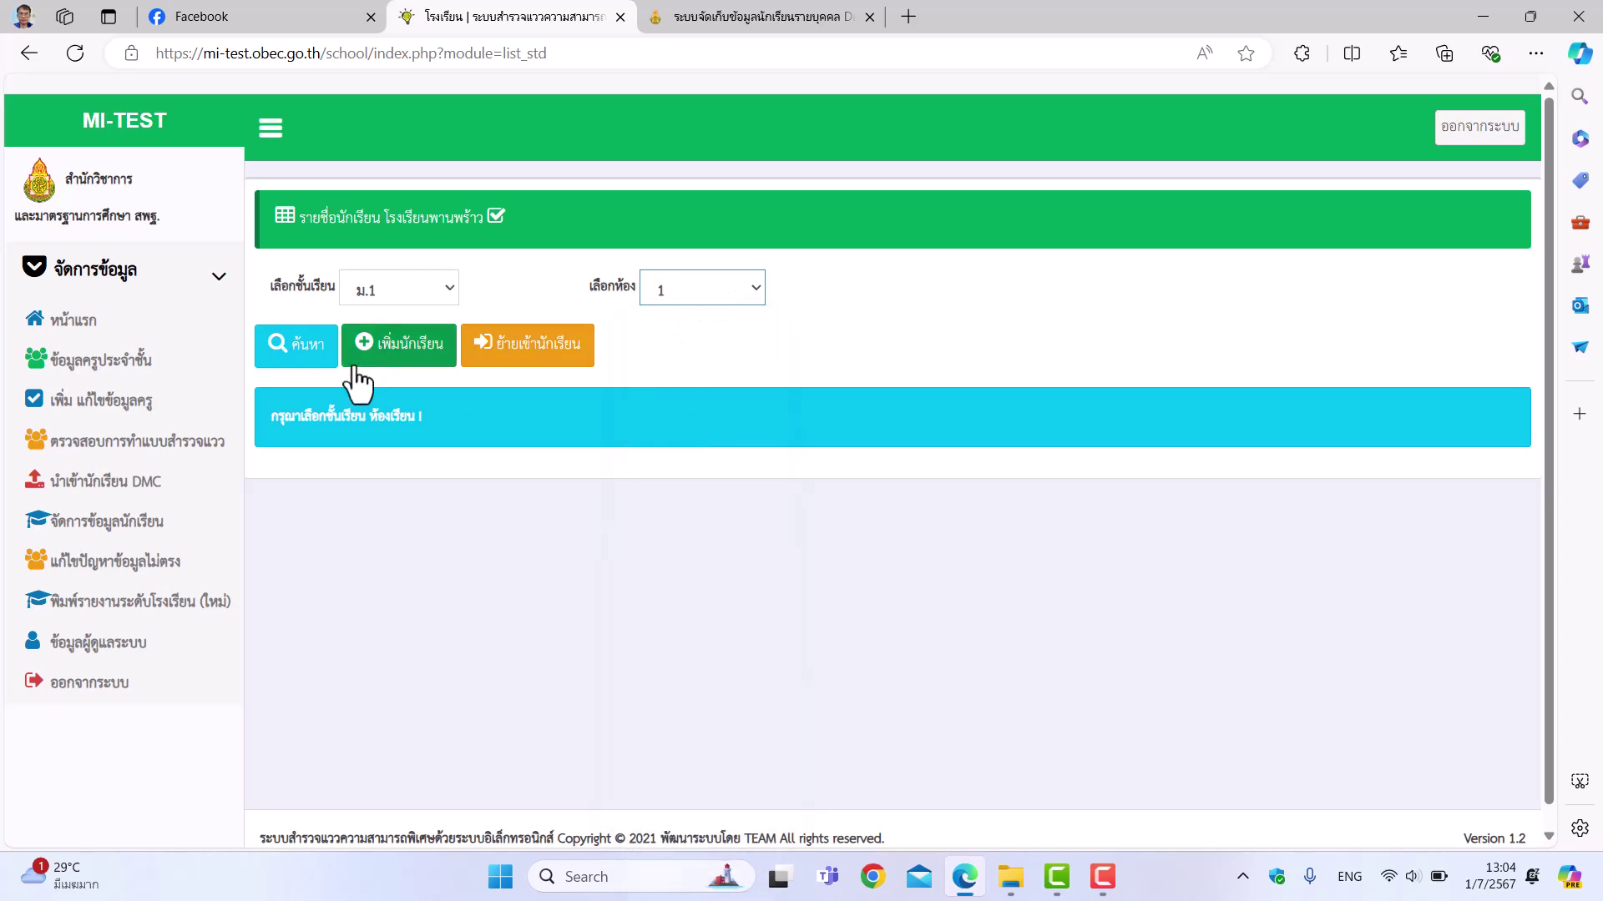
pyautogui.click(312, 361)
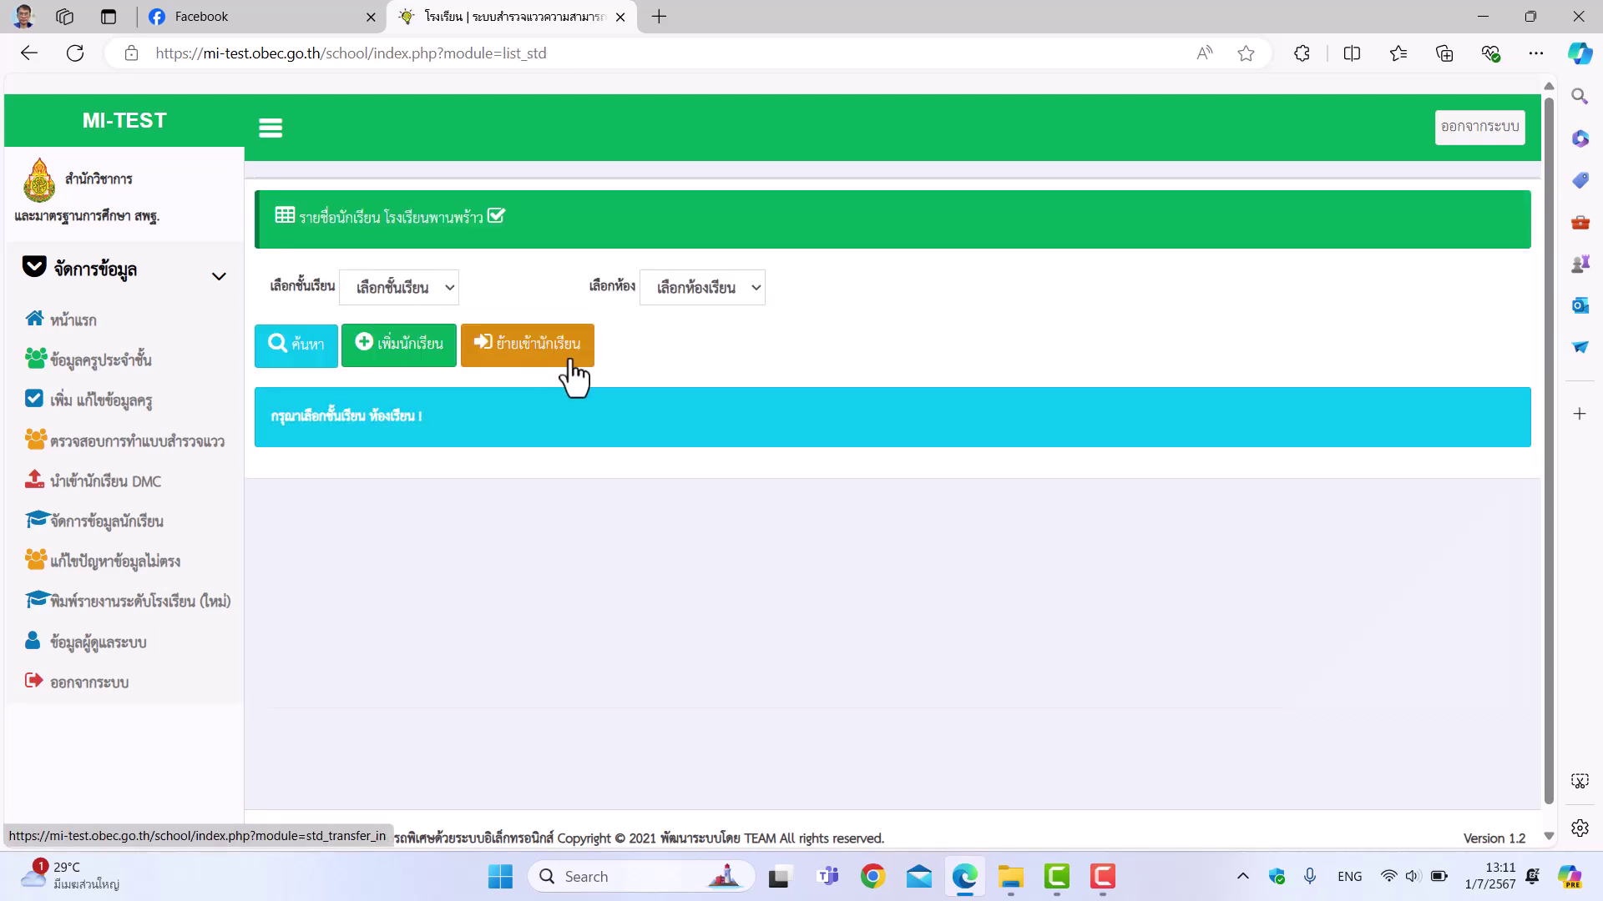
# Step: Look at the ย้ายนักเรียนเข้า transfer-in panel's citizen ID field, then close the panel
pyautogui.click(542, 358)
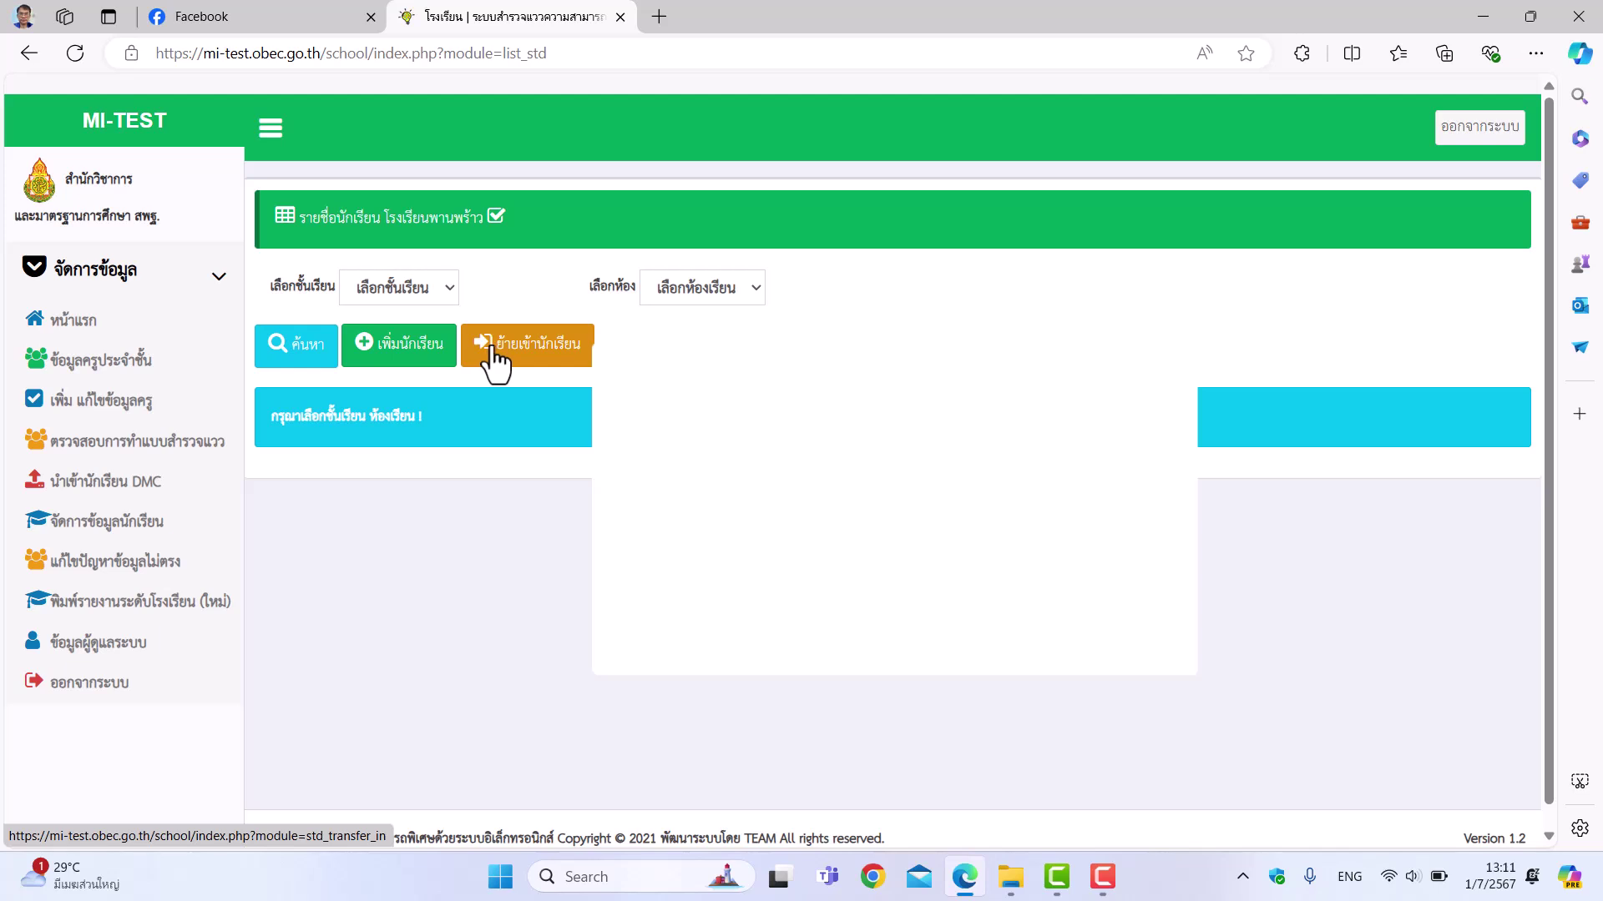
pyautogui.click(505, 350)
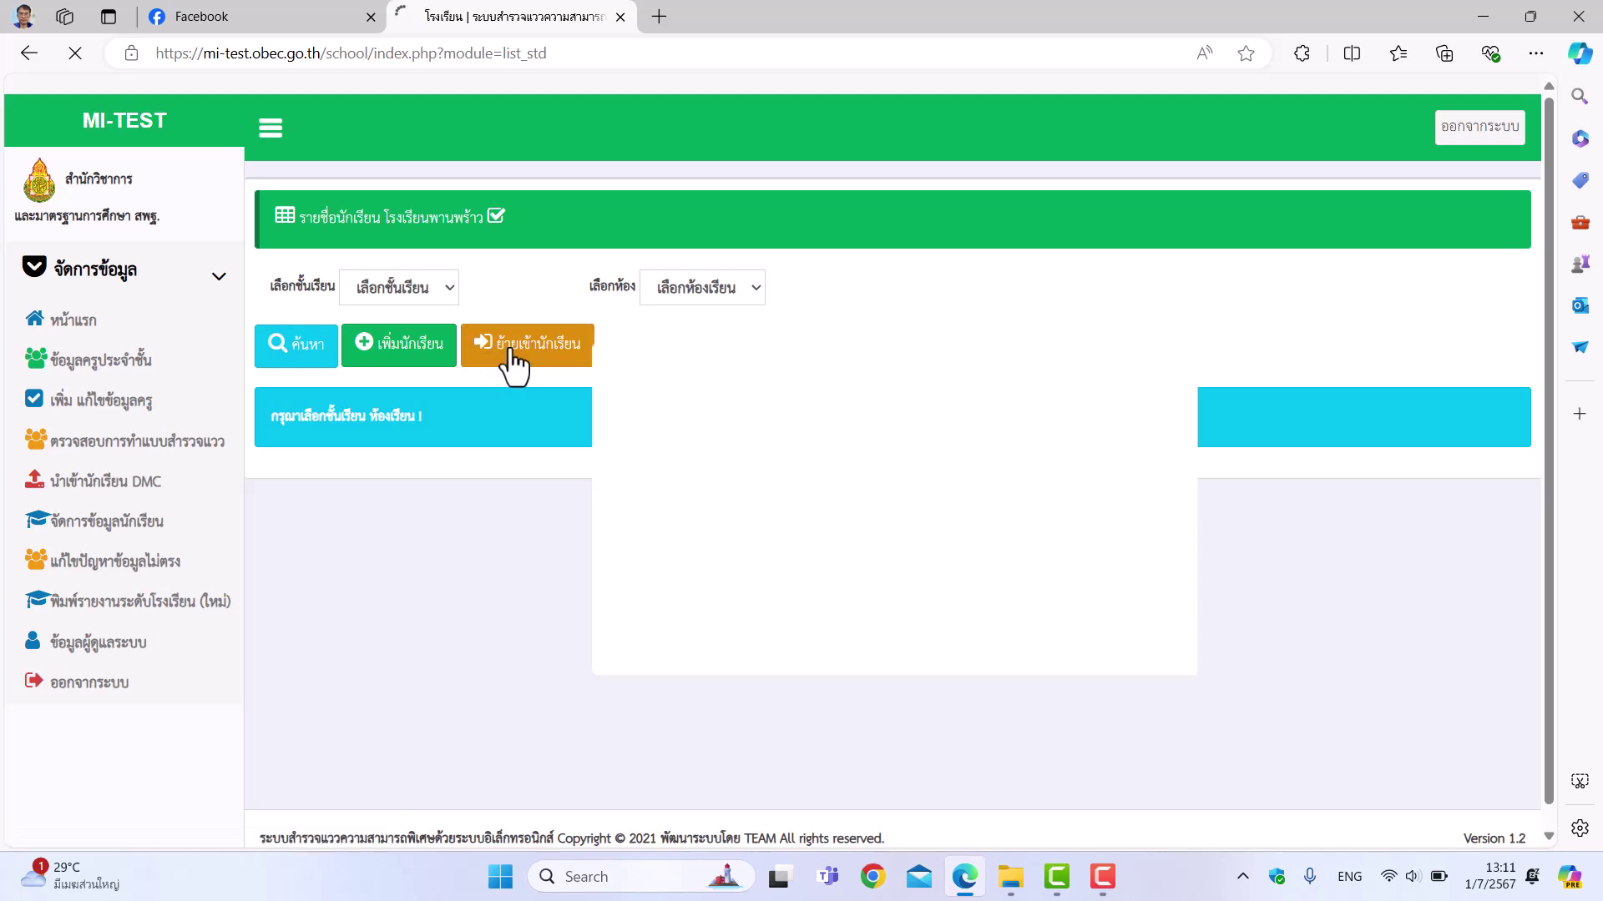
pyautogui.click(808, 288)
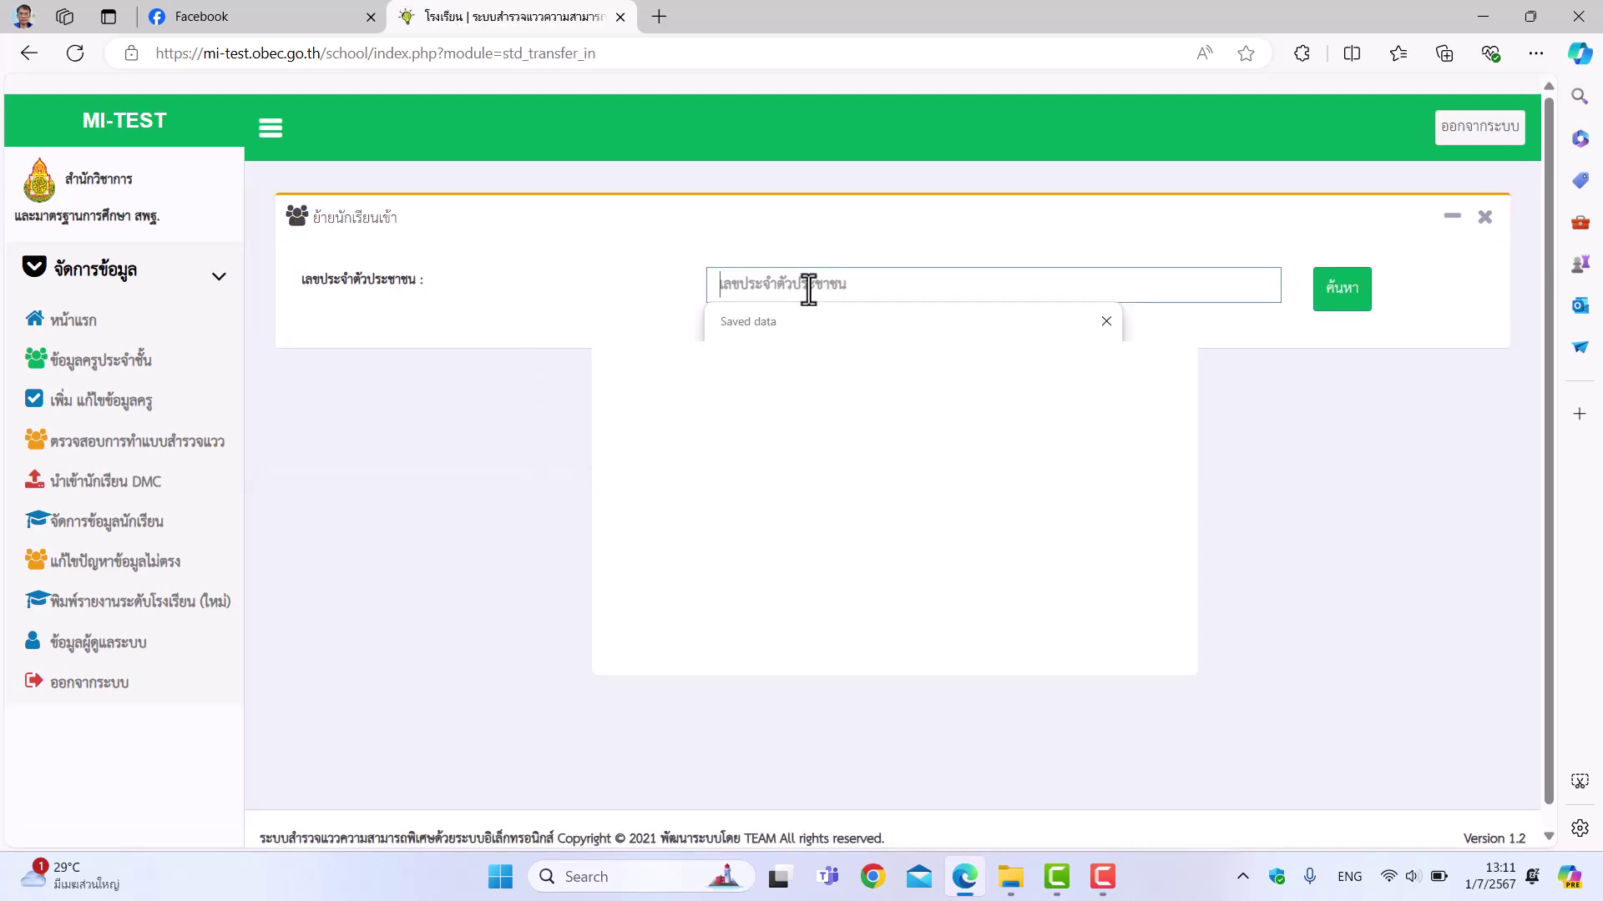
pyautogui.click(648, 286)
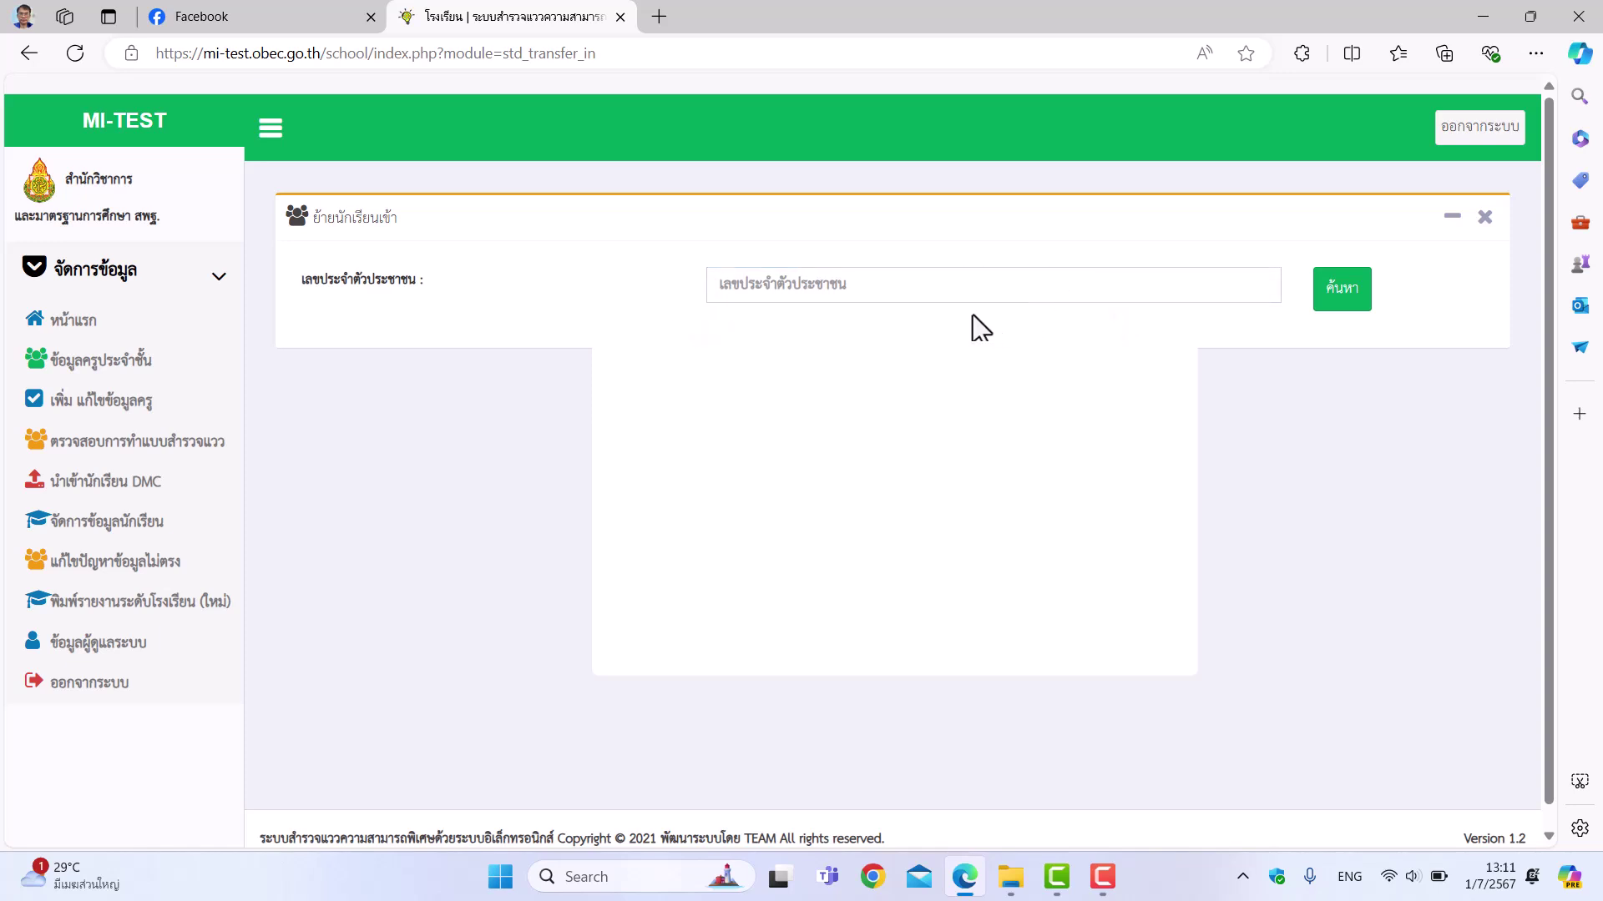
pyautogui.click(1484, 216)
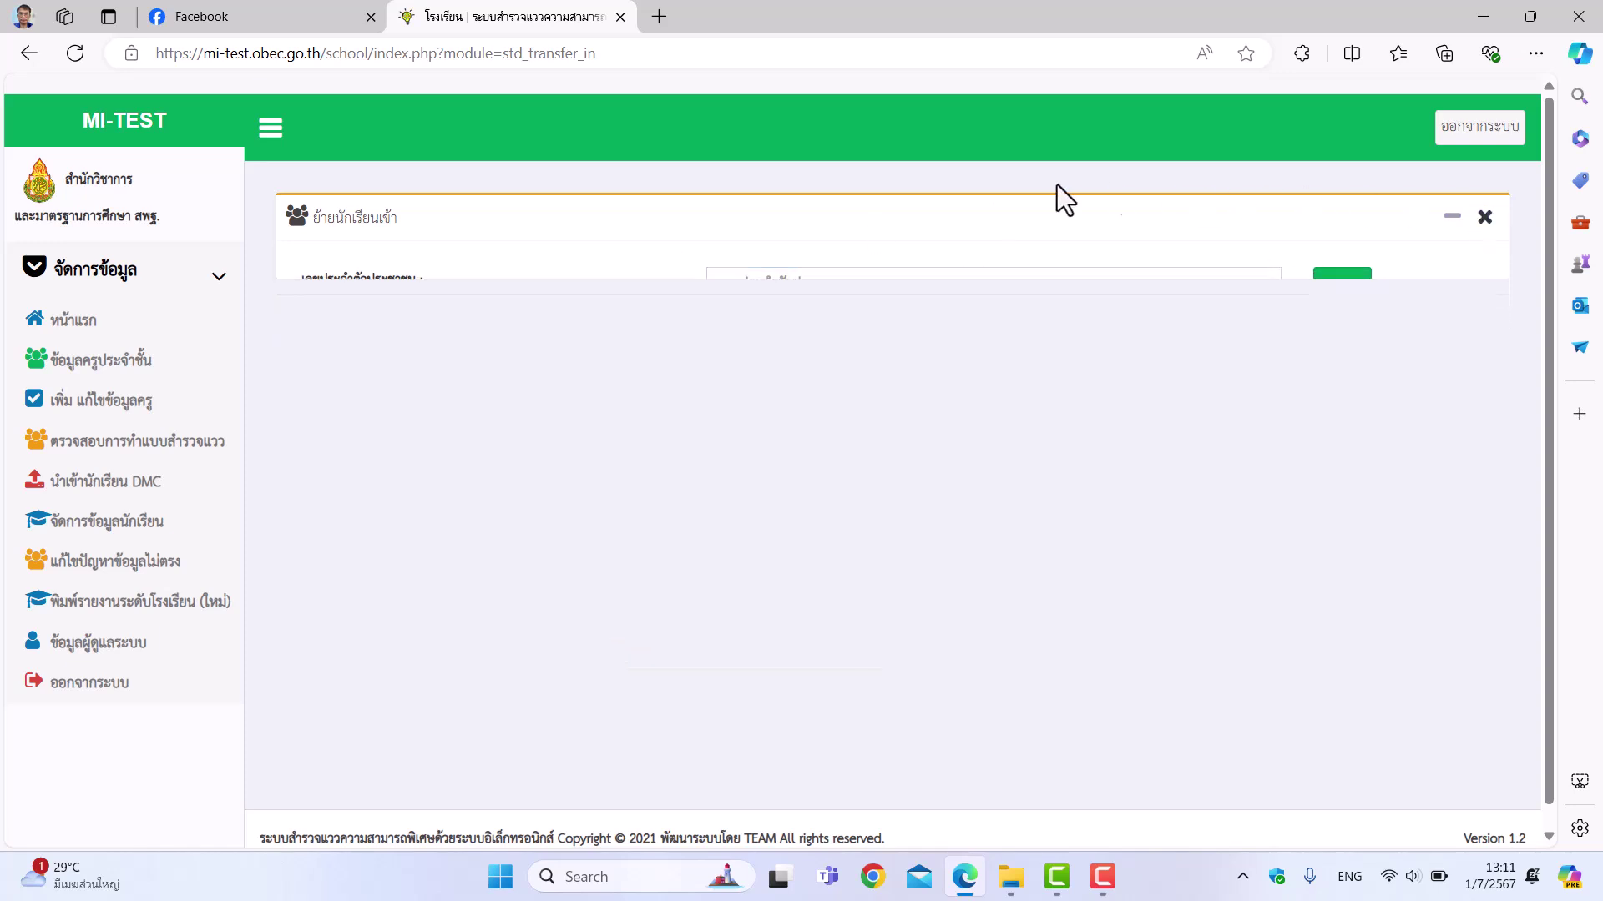
# Step: Go back to the student list page and sign out with ออกจากระบบ
pyautogui.click(121, 524)
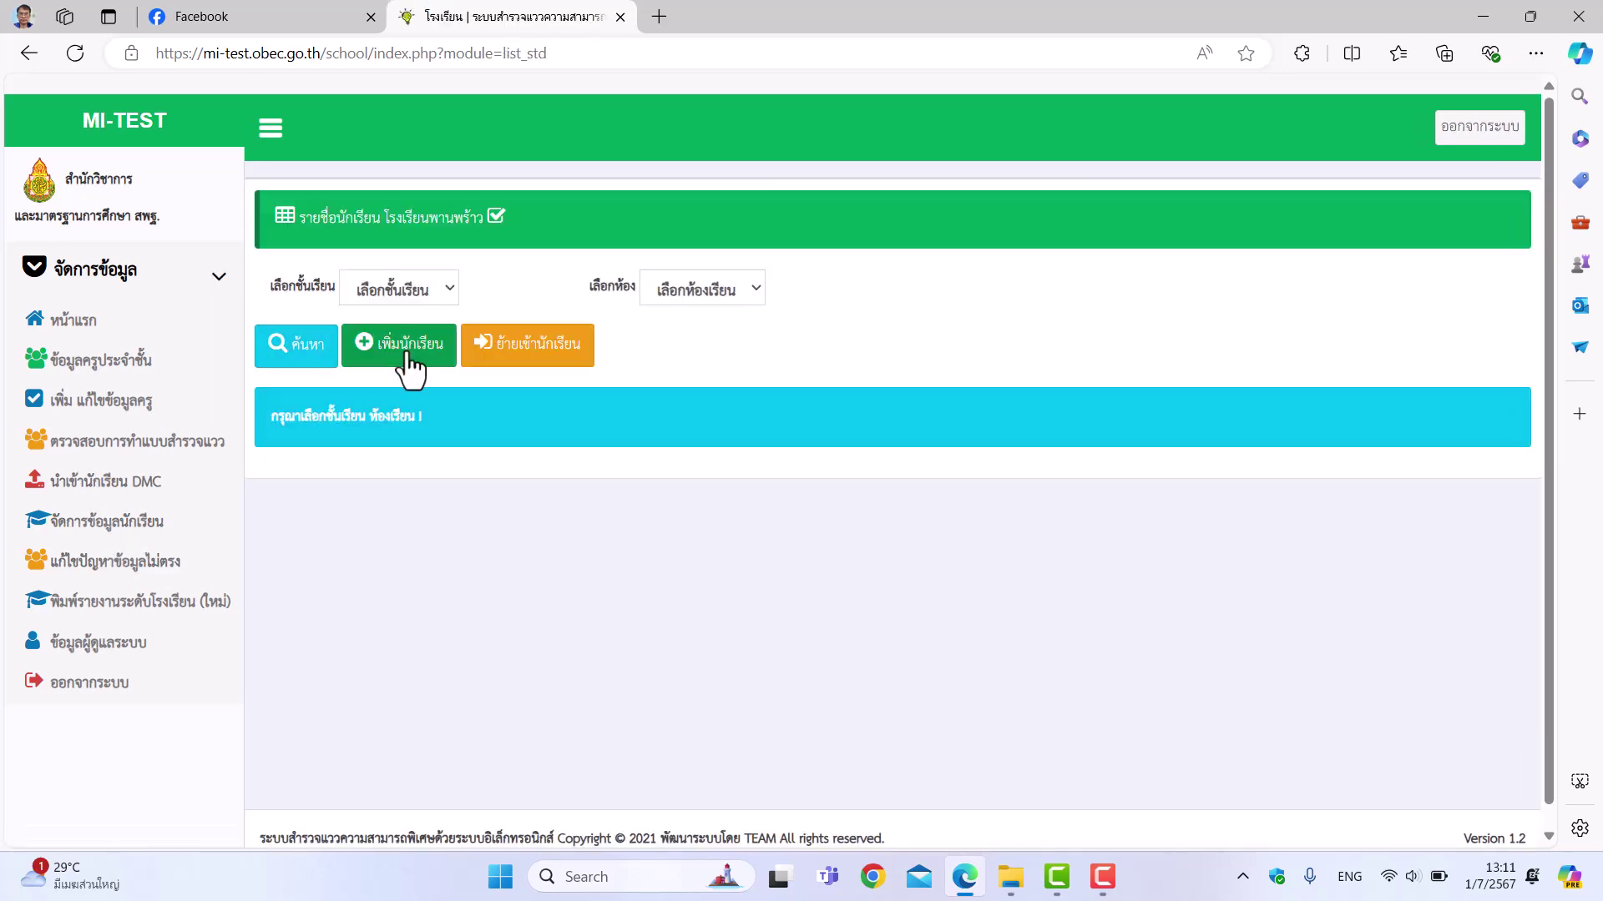
pyautogui.click(408, 353)
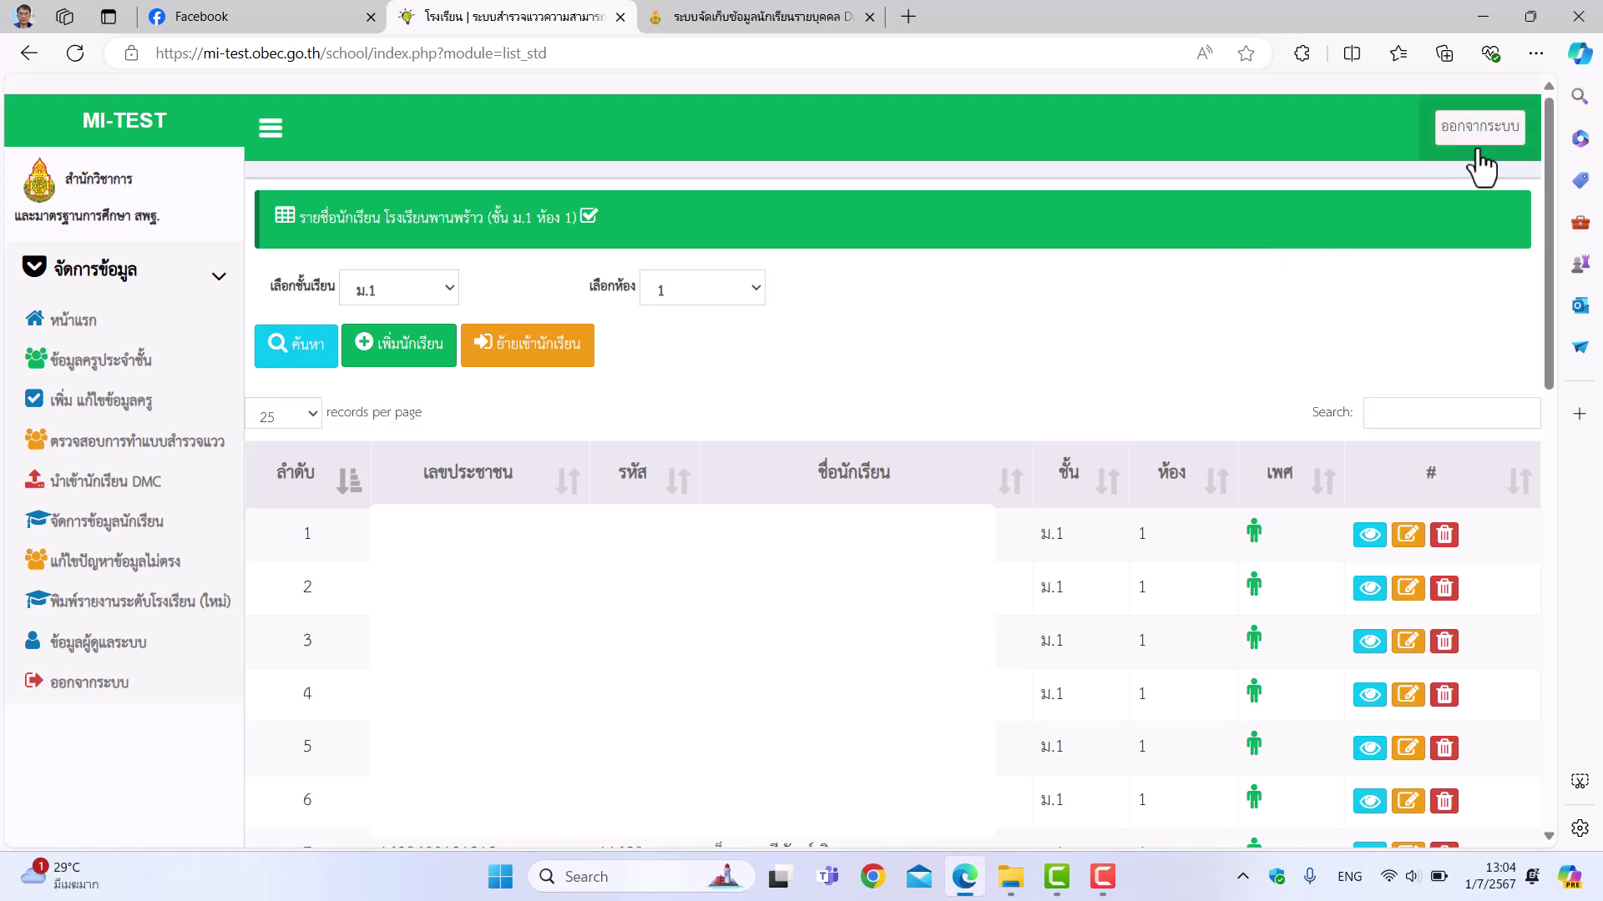
pyautogui.click(1476, 142)
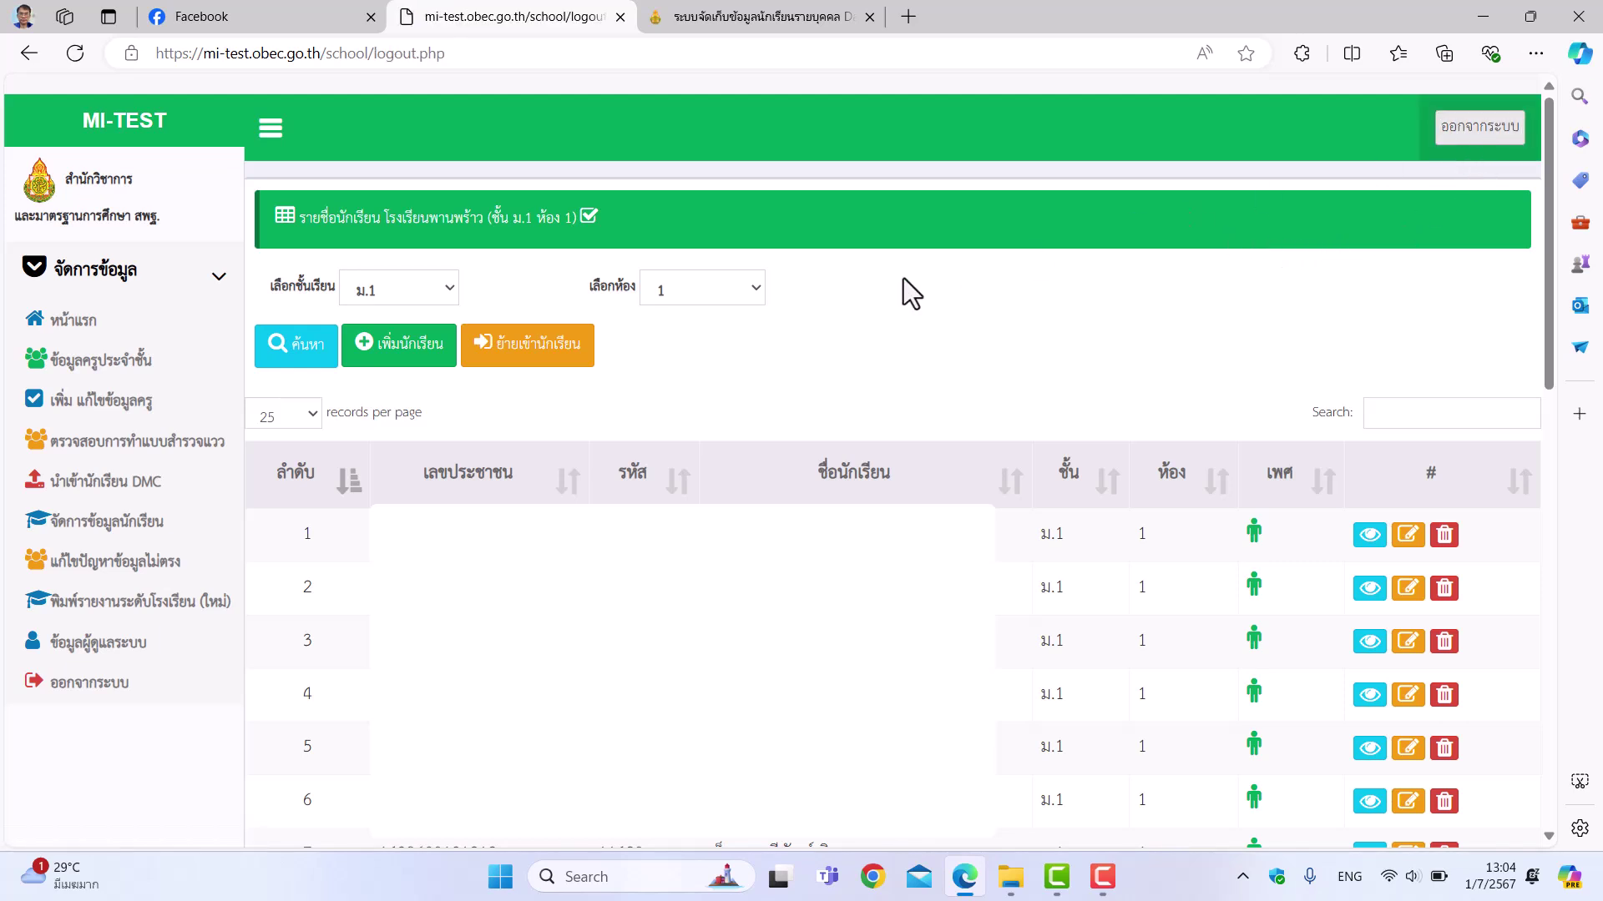